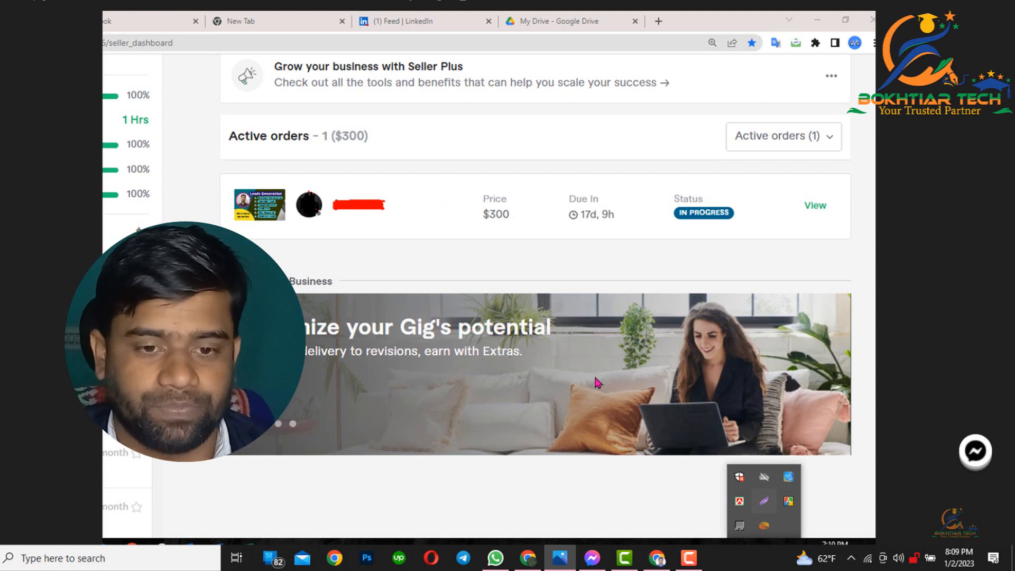
# Open the Messenger conversation and find the client's message listing the school lead requirements.
pyautogui.click(593, 558)
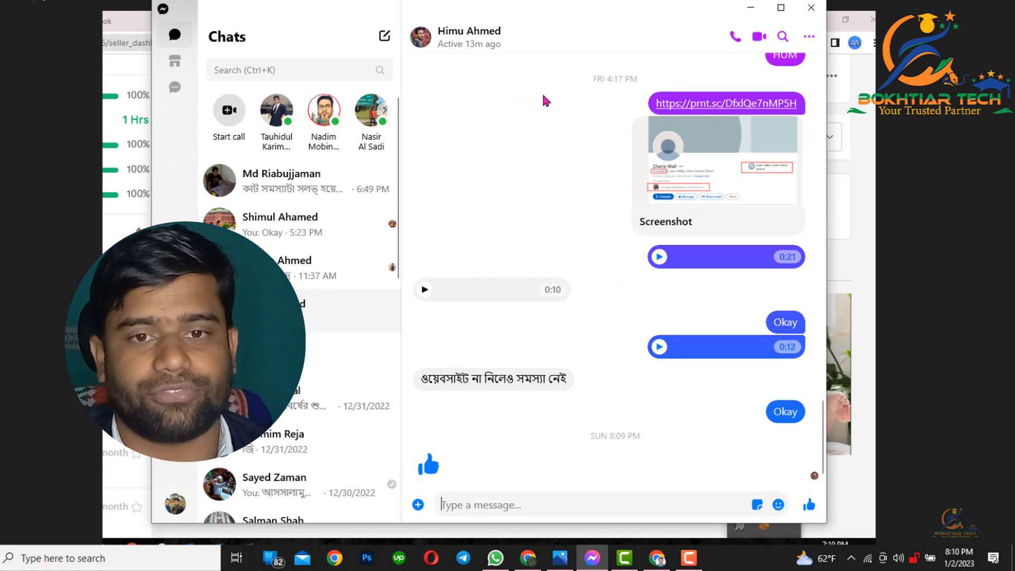
pyautogui.scroll(10, 566, 199)
pyautogui.scroll(16, 568, 198)
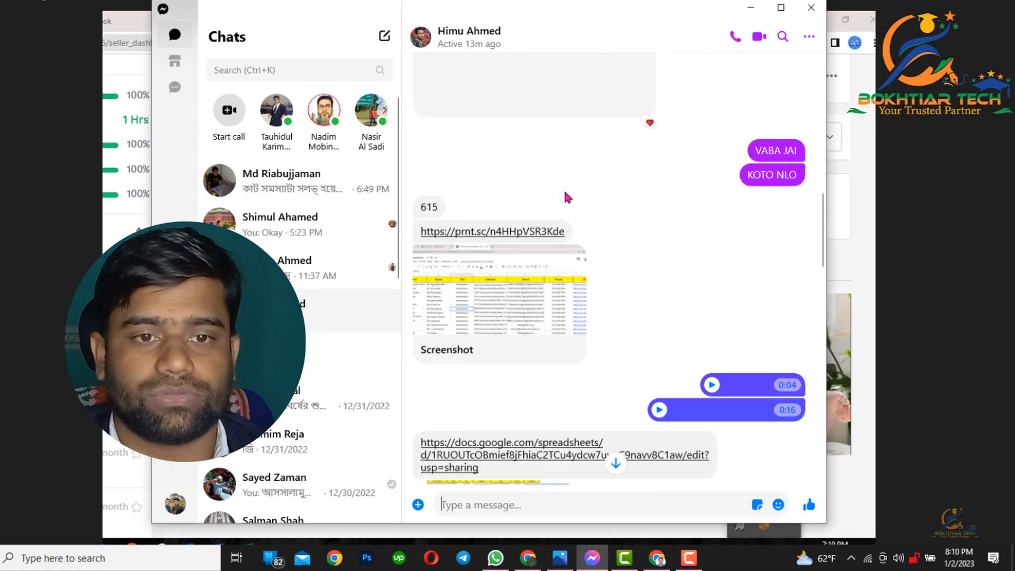
pyautogui.scroll(3, 591, 217)
pyautogui.scroll(6, 590, 218)
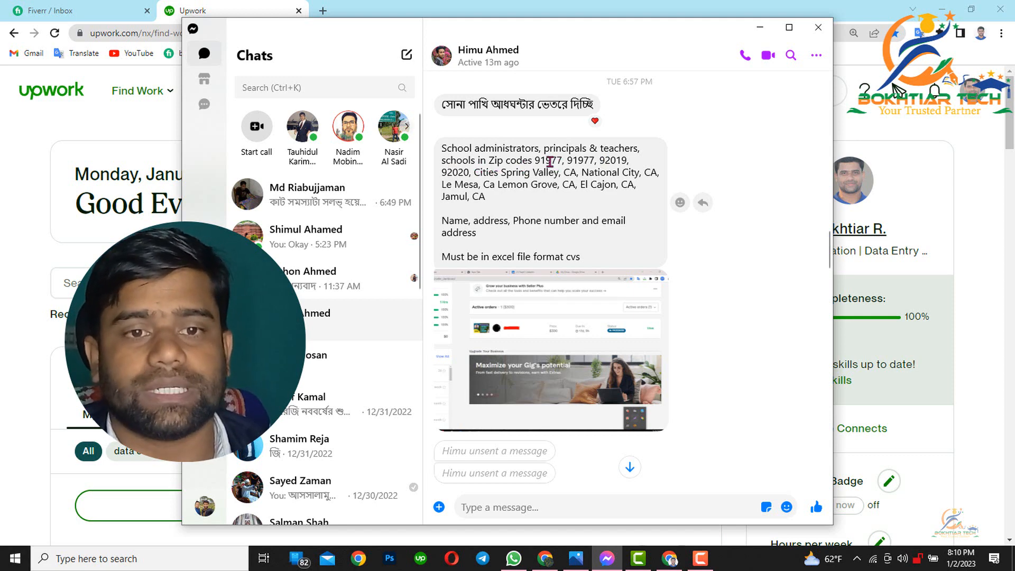
# Review the zip codes, cities, contact fields and file format requested in the client's requirements message.
pyautogui.moveTo(536, 158); pyautogui.dragTo(627, 158)
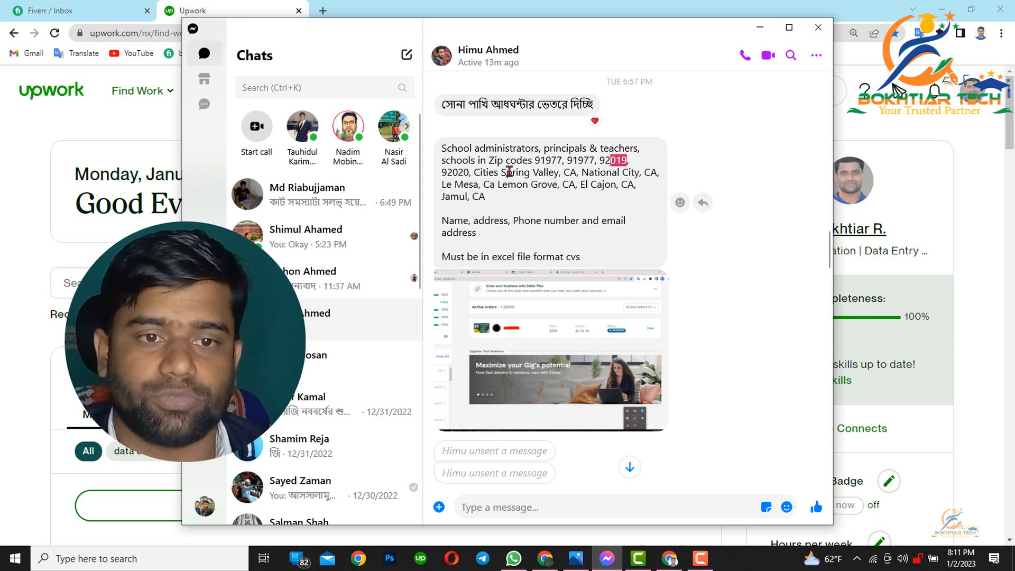
pyautogui.moveTo(481, 172); pyautogui.dragTo(483, 201)
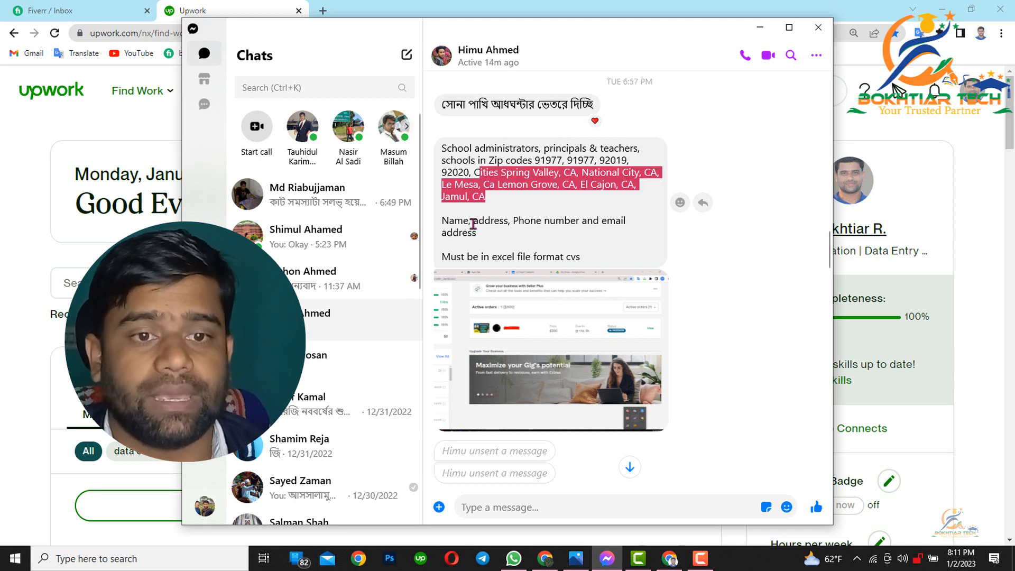
pyautogui.click(472, 224)
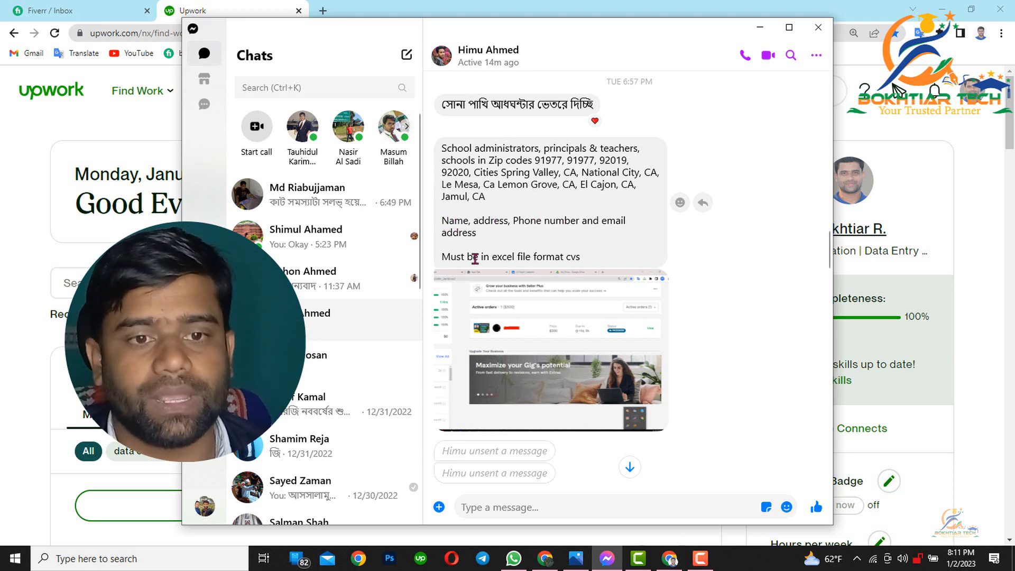
pyautogui.moveTo(446, 256); pyautogui.dragTo(578, 254)
pyautogui.click(572, 256)
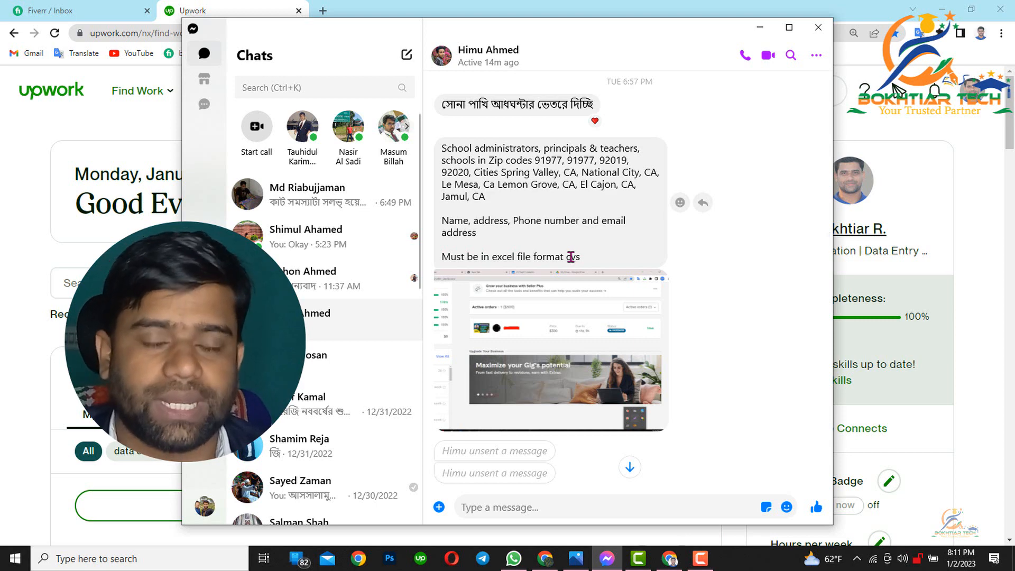
pyautogui.moveTo(578, 256); pyautogui.dragTo(571, 256)
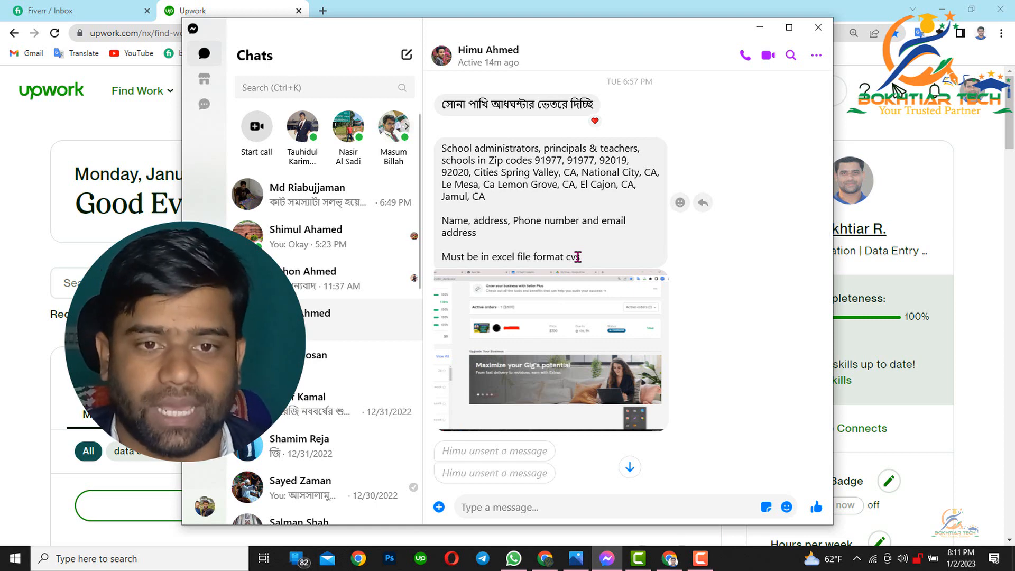
# Look through the shared project spreadsheet link and the school search phrases further down in the conversation.
pyautogui.scroll(-15, 578, 256)
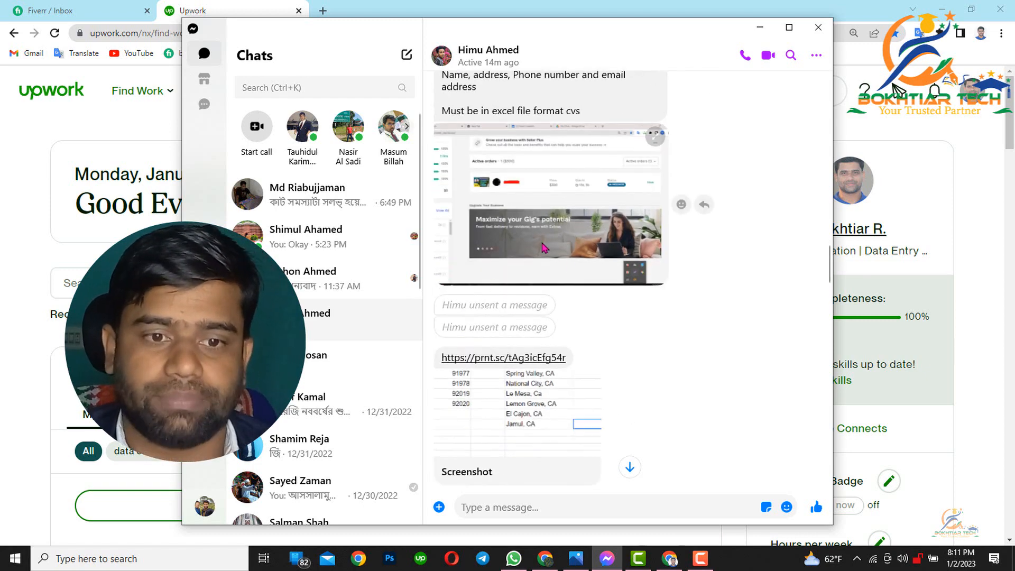
pyautogui.scroll(-15, 536, 243)
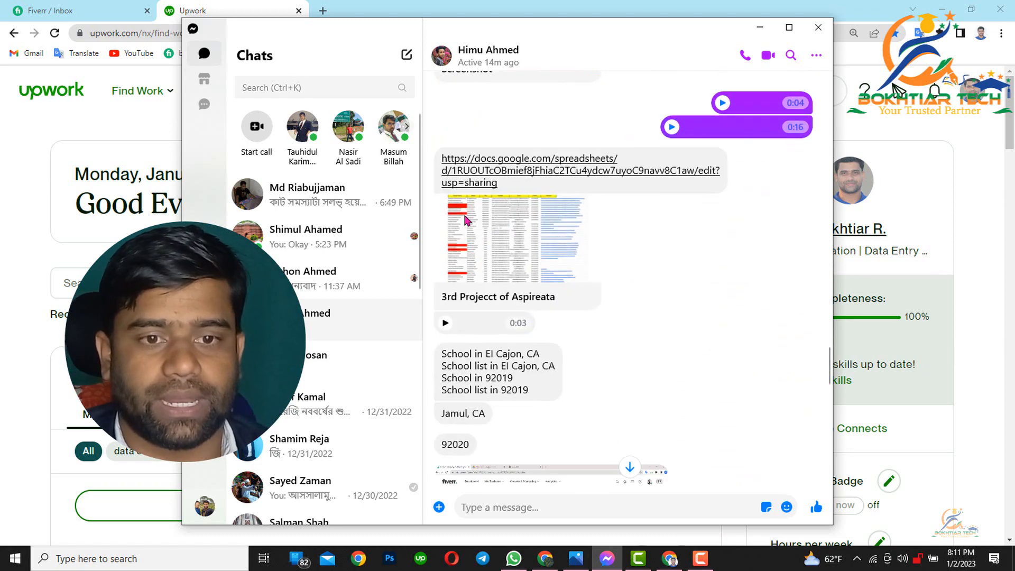
pyautogui.scroll(-1, 554, 273)
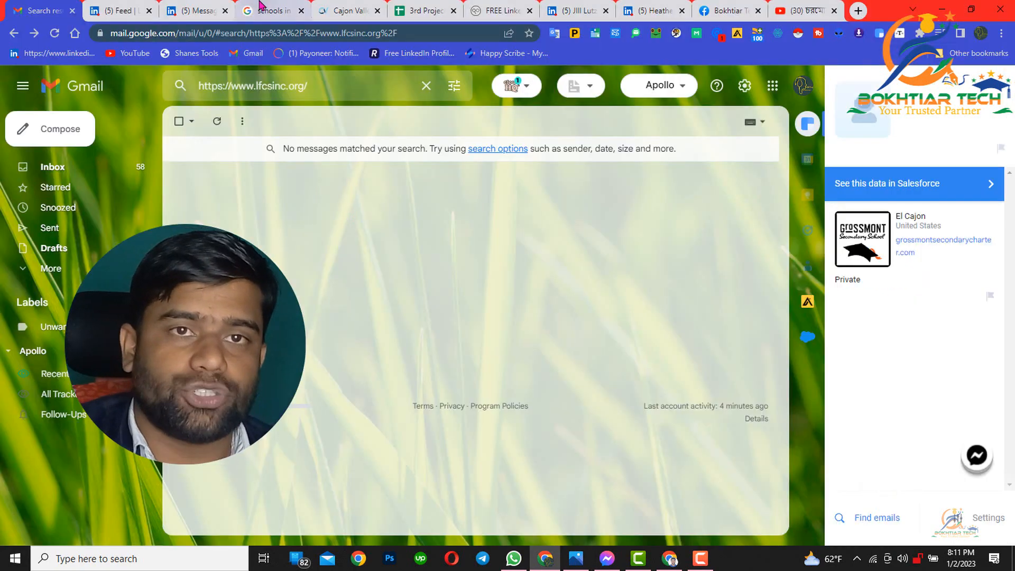
# Switch to the Google results for "schools in 92019" and check the zip code in the query.
pyautogui.click(268, 10)
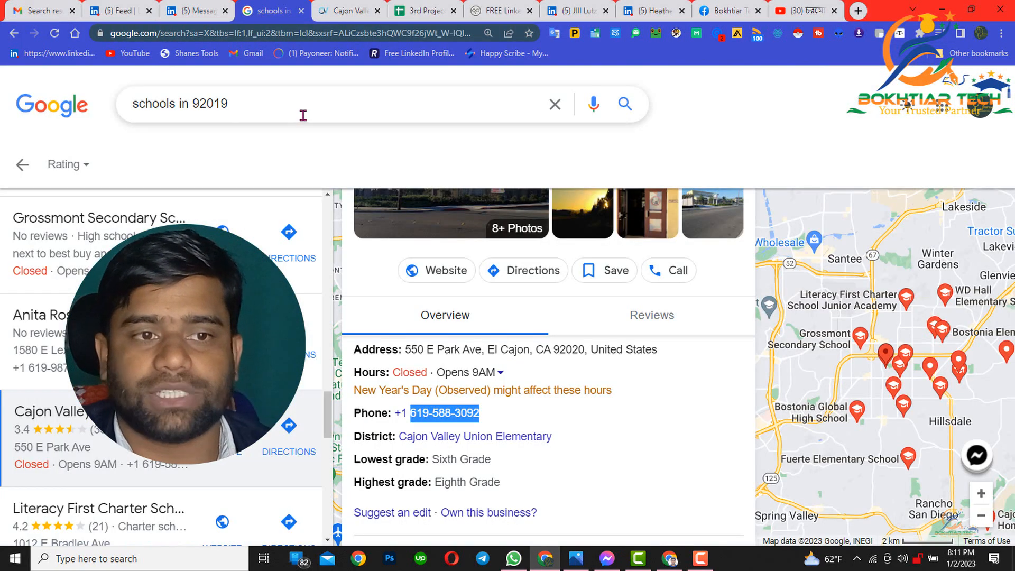
pyautogui.click(305, 111)
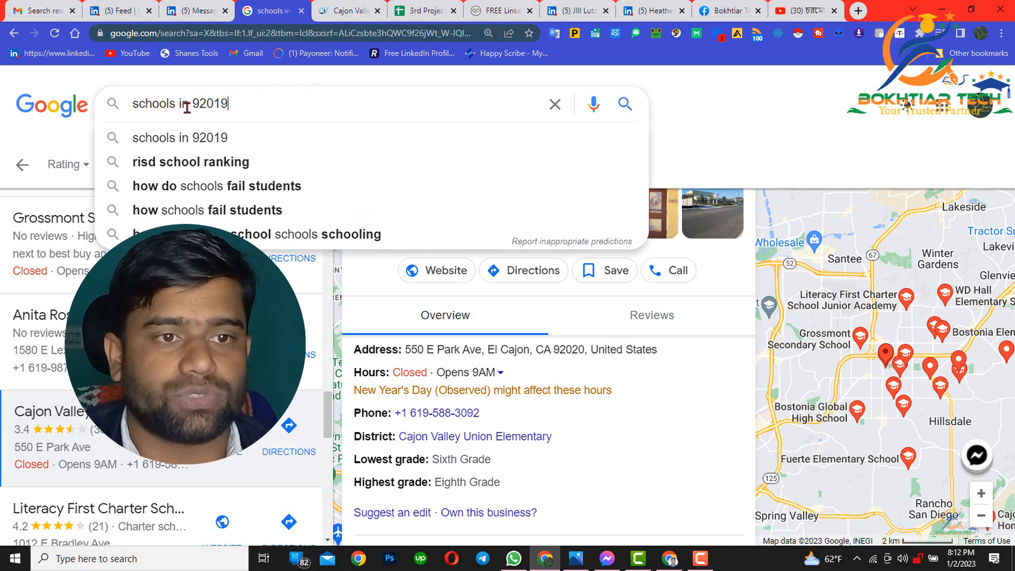
pyautogui.moveTo(194, 103); pyautogui.dragTo(256, 100)
pyautogui.click(258, 101)
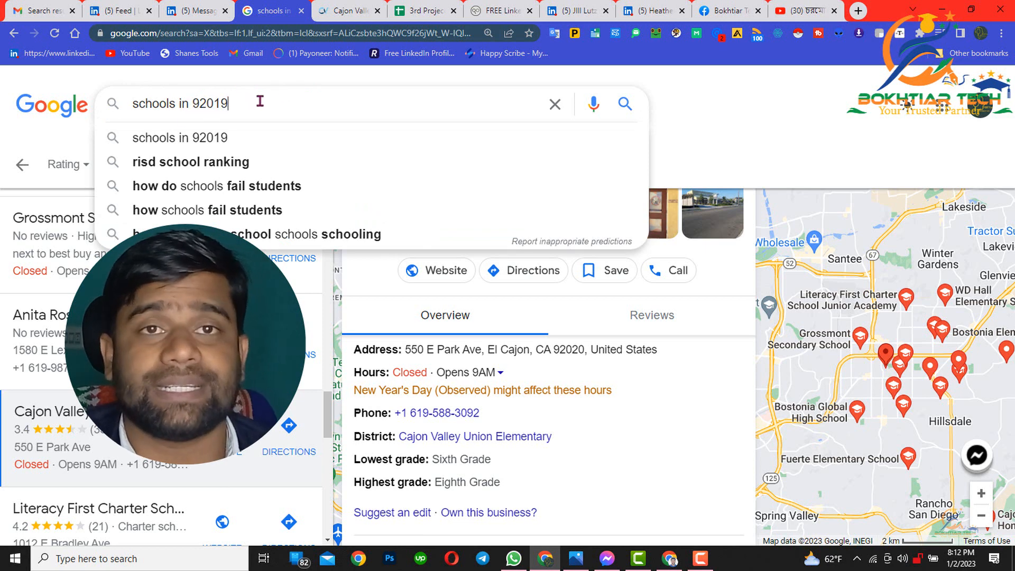
pyautogui.doubleClick(195, 100)
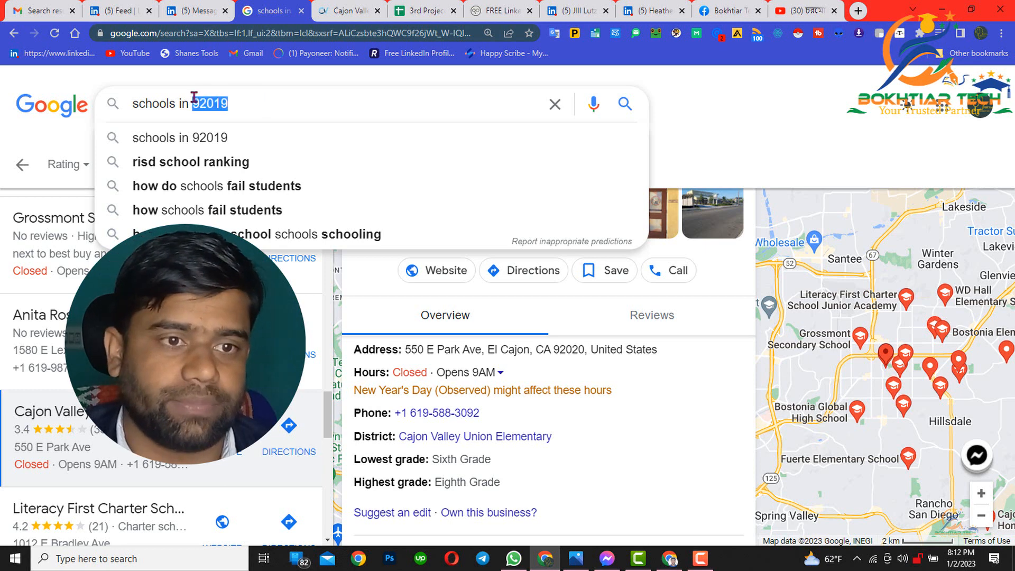
pyautogui.click(238, 98)
pyautogui.click(750, 153)
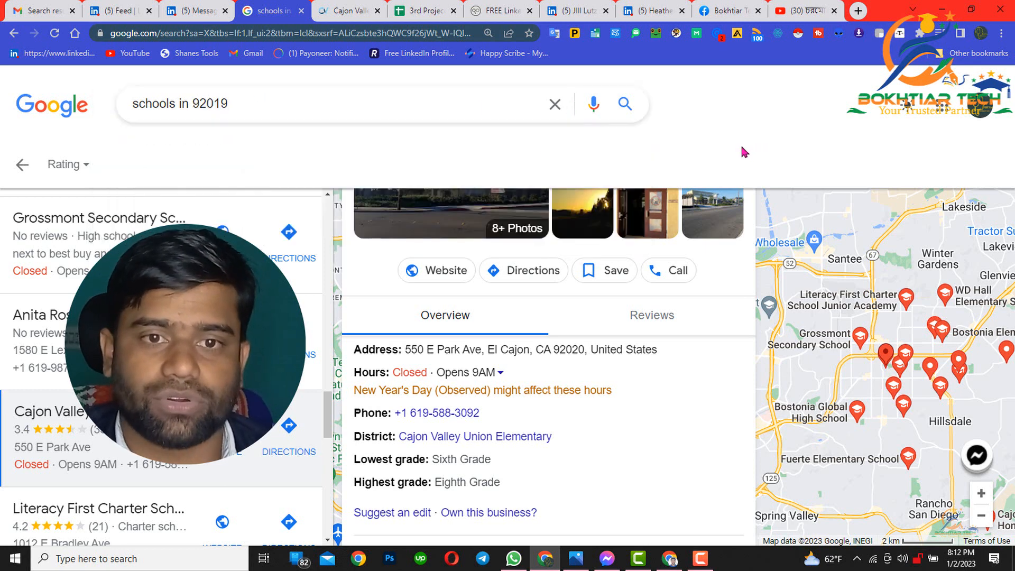
# Open the Cajon Valley Union Home School listing from the school results and check its address.
pyautogui.scroll(-5, 159, 318)
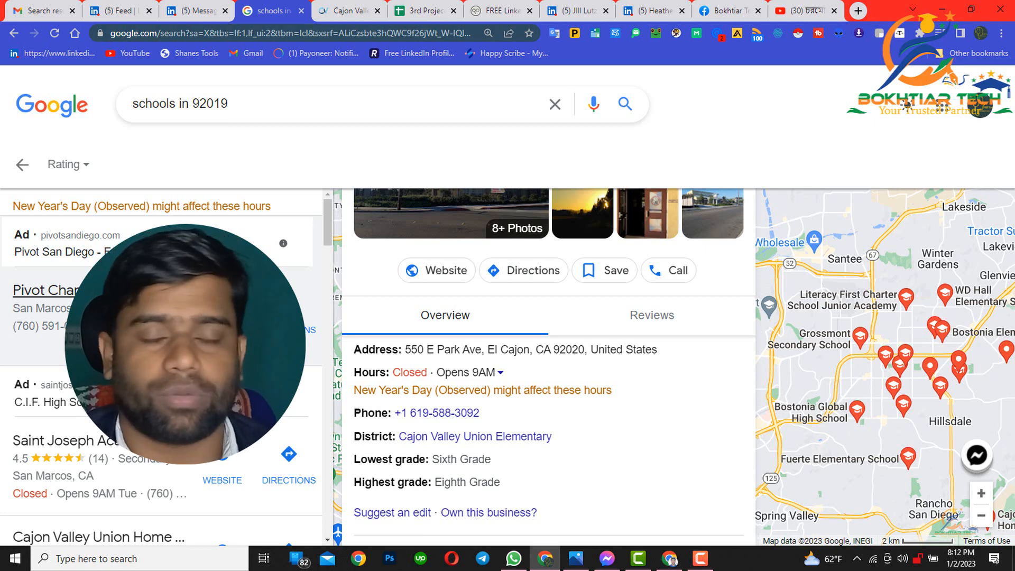
pyautogui.scroll(-3, 167, 370)
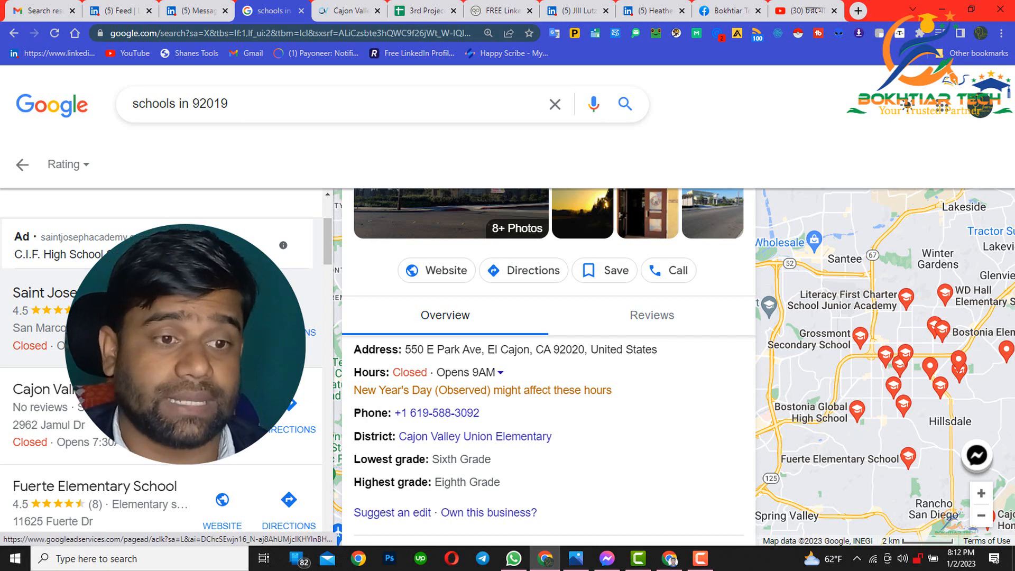
pyautogui.scroll(-3, 162, 365)
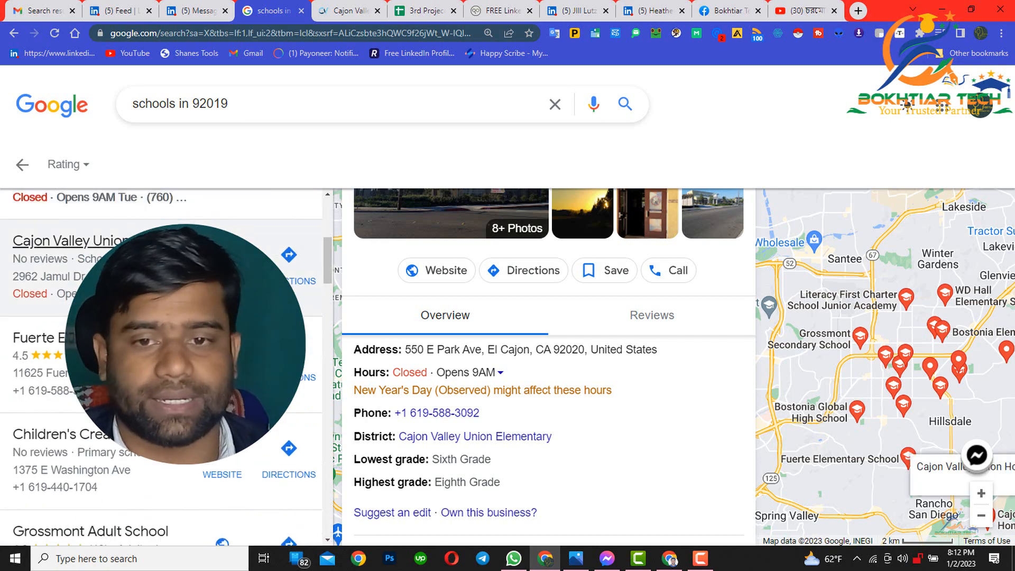
pyautogui.scroll(3, 548, 365)
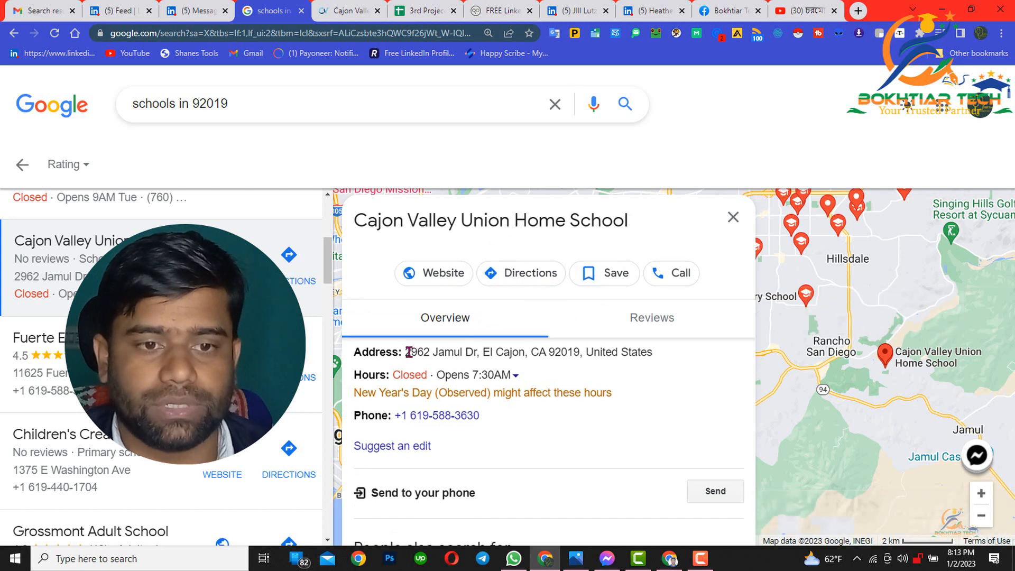
pyautogui.moveTo(405, 352); pyautogui.dragTo(665, 353)
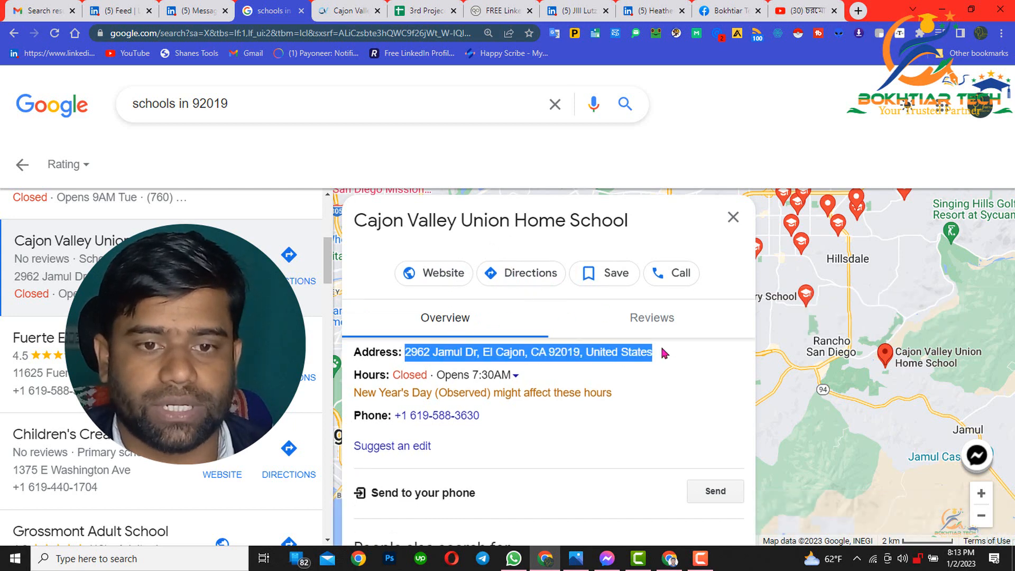
pyautogui.doubleClick(571, 351)
pyautogui.click(571, 351)
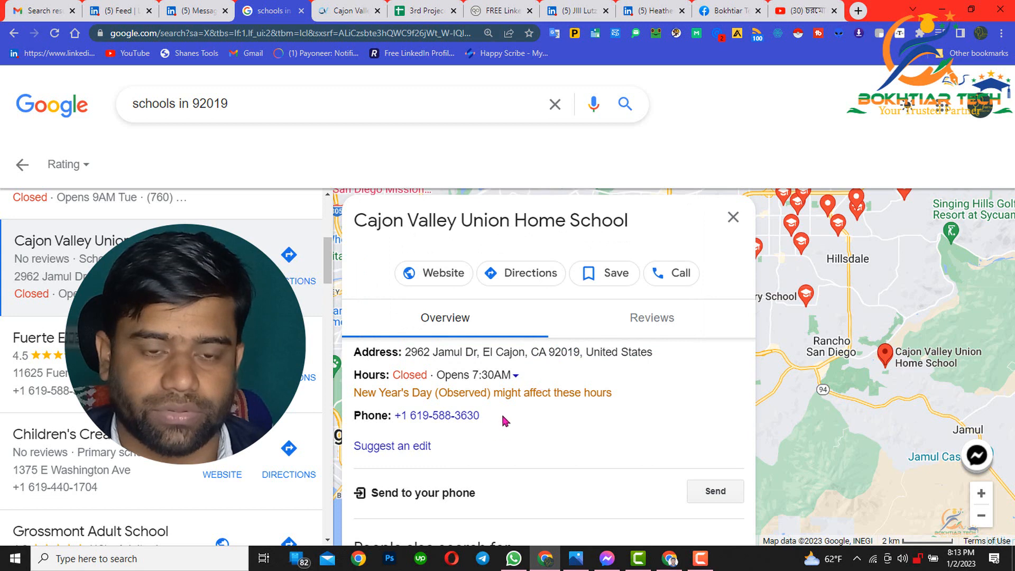
# Open the Cajon Valley Union Home School website, close the older Cajon Valley tab, and go to the site's Teachers page.
pyautogui.click(437, 274)
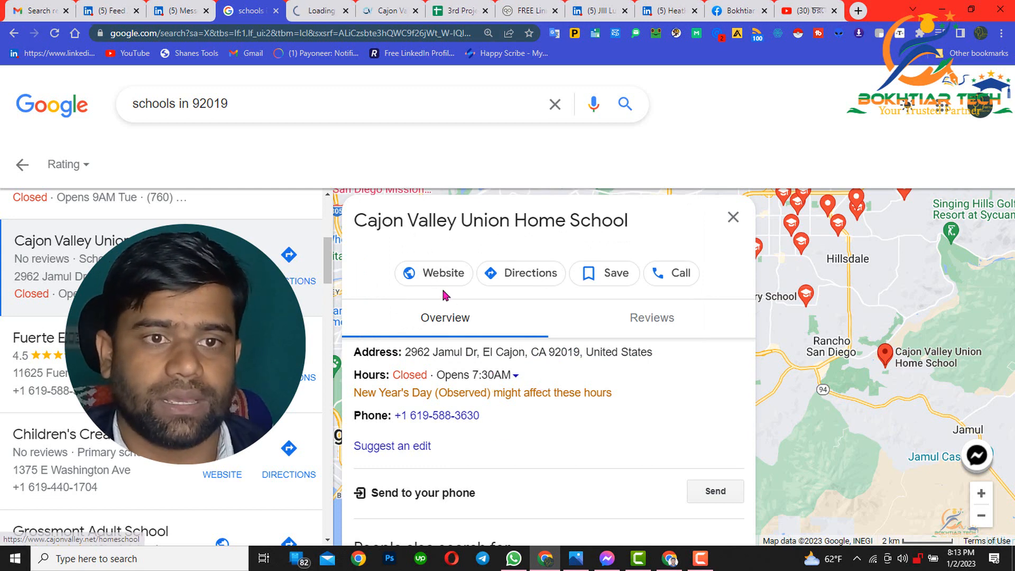
pyautogui.click(414, 11)
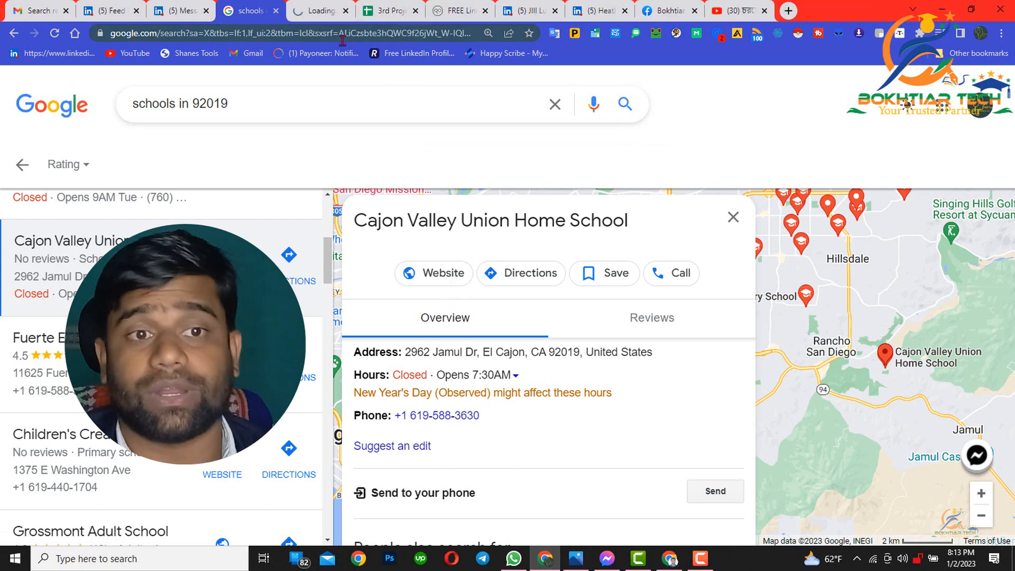
pyautogui.click(324, 12)
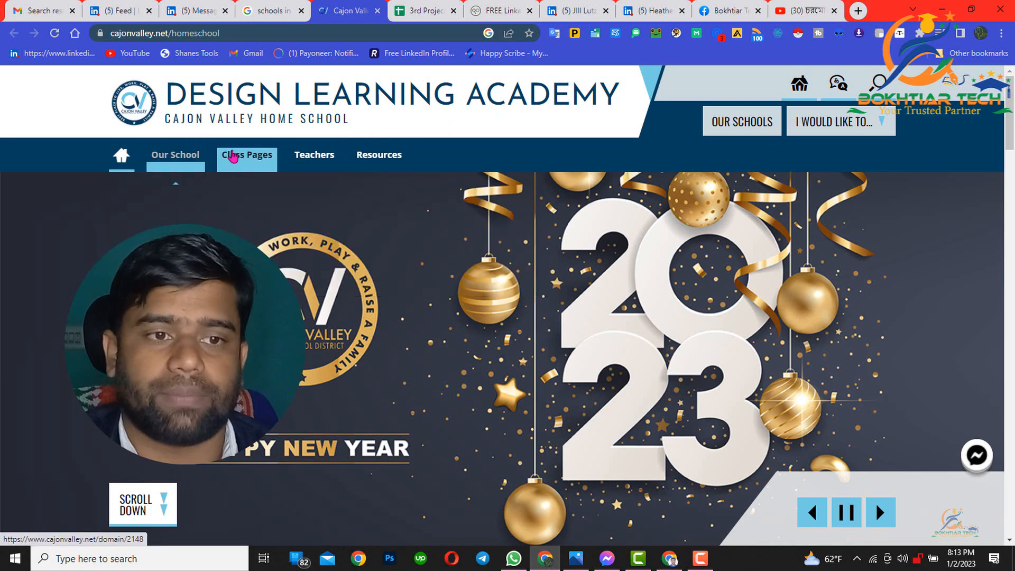
pyautogui.moveTo(301, 159)
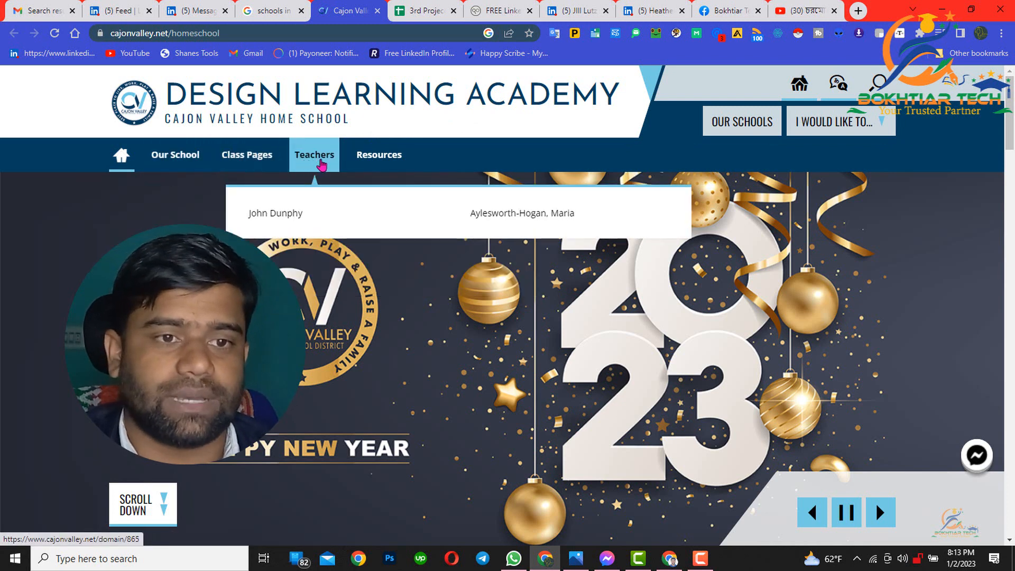
pyautogui.click(321, 166)
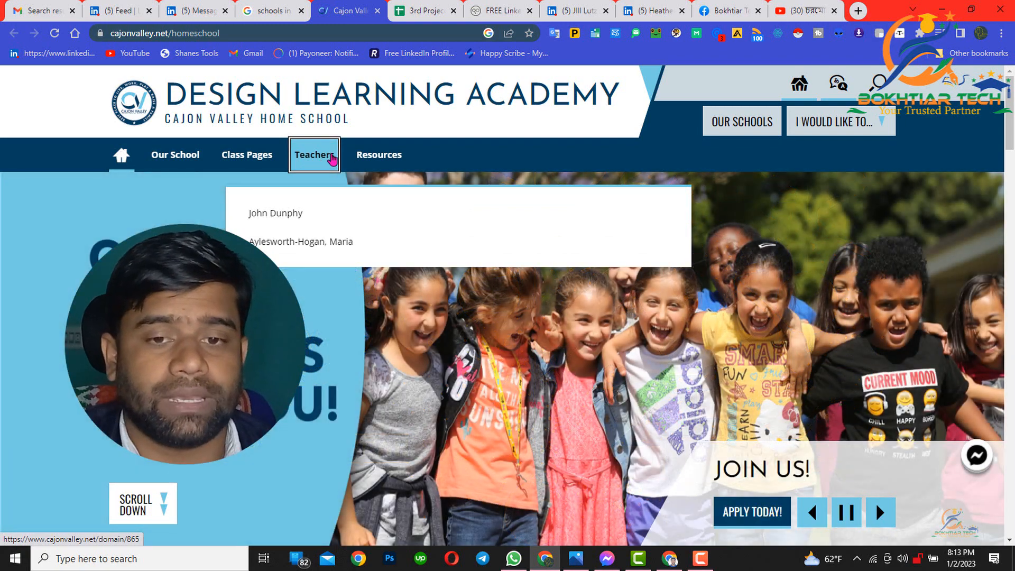
pyautogui.click(331, 157)
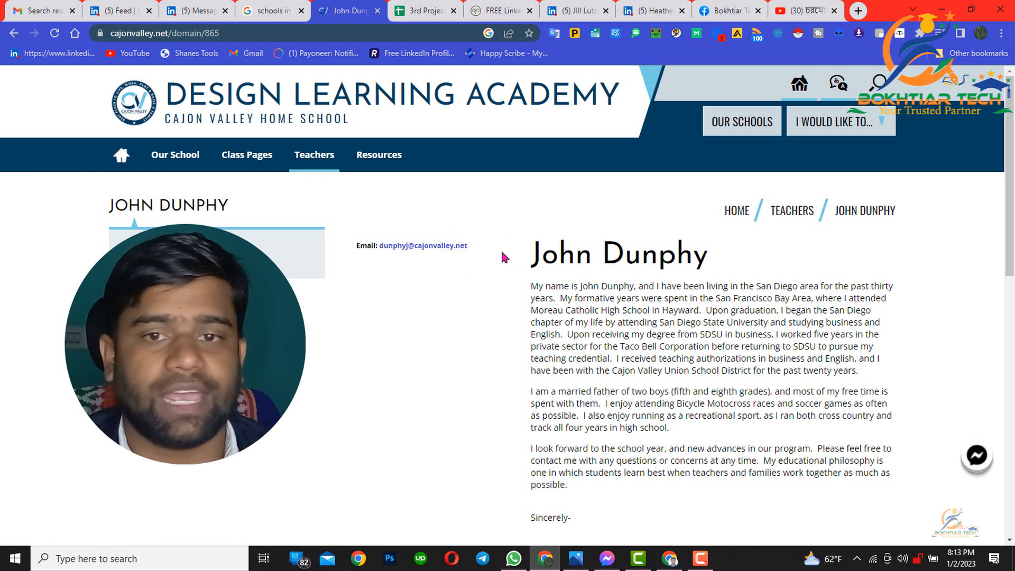
# Highlight the teacher's full name in the profile page heading.
pyautogui.moveTo(529, 255); pyautogui.dragTo(735, 256)
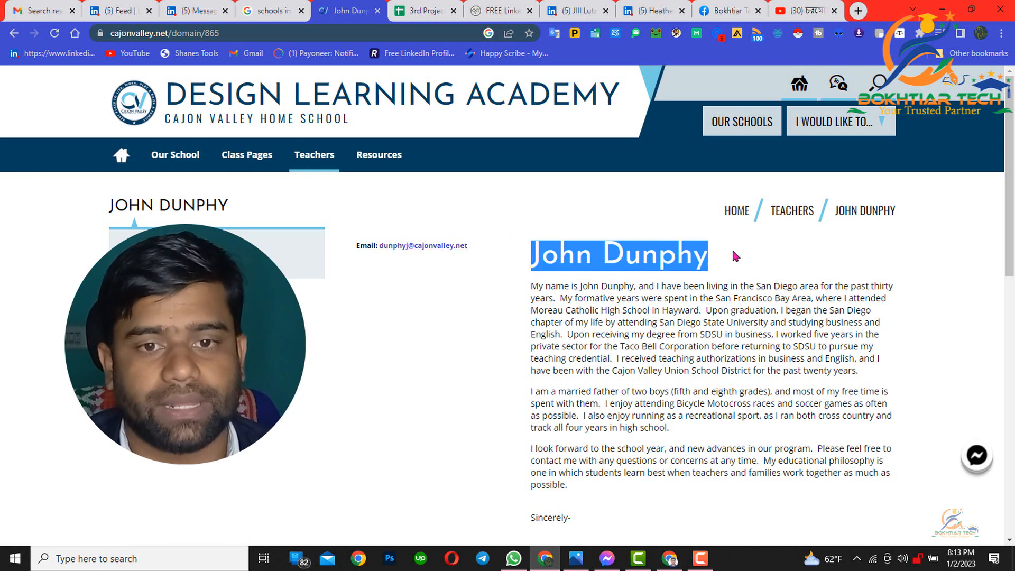
pyautogui.rightClick(679, 249)
pyautogui.click(699, 260)
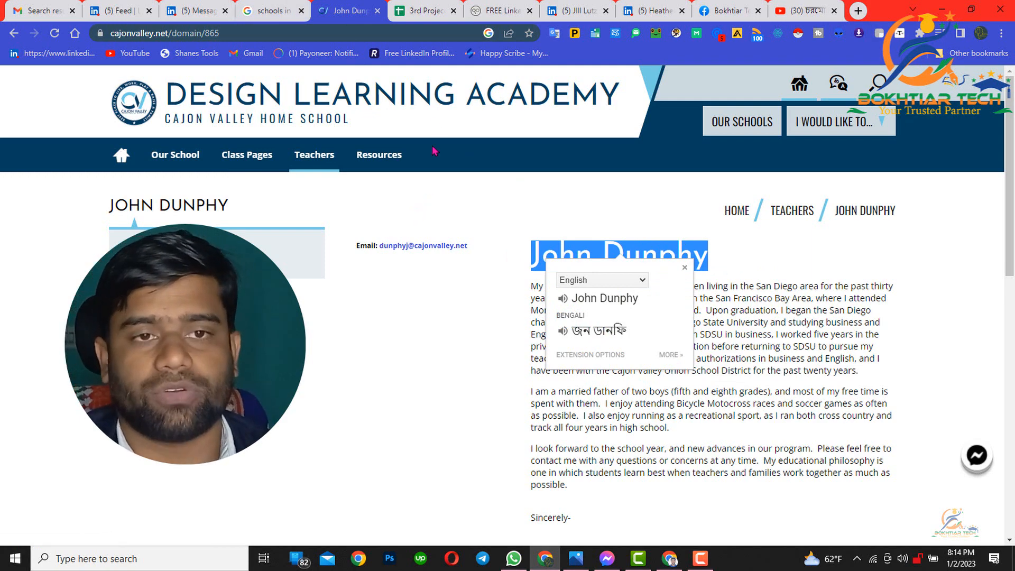
# Check the school contact columns in the "3rd Projecct of" spreadsheet, including the last website link, and return to the teacher's profile page.
pyautogui.click(422, 13)
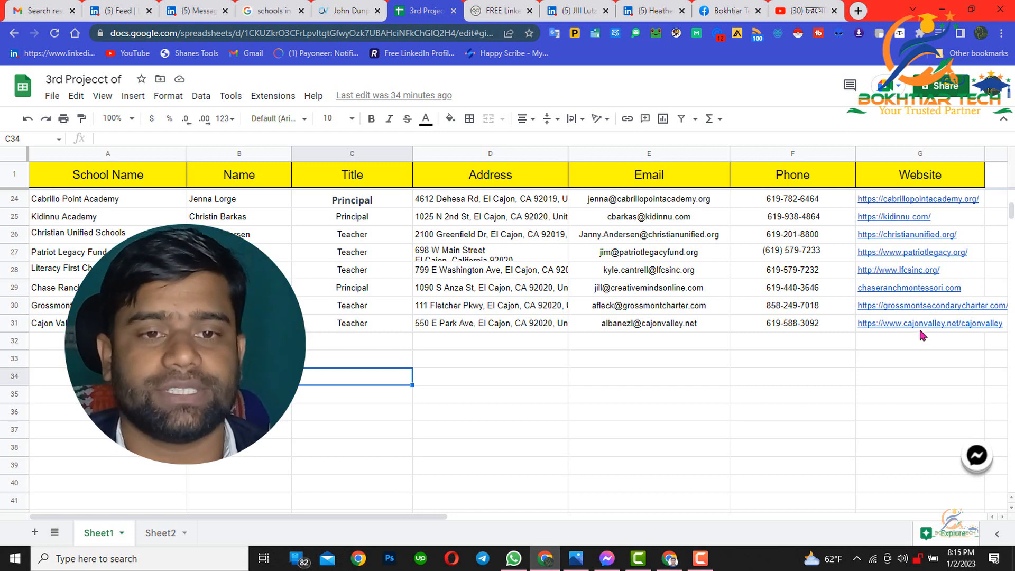
pyautogui.moveTo(919, 327)
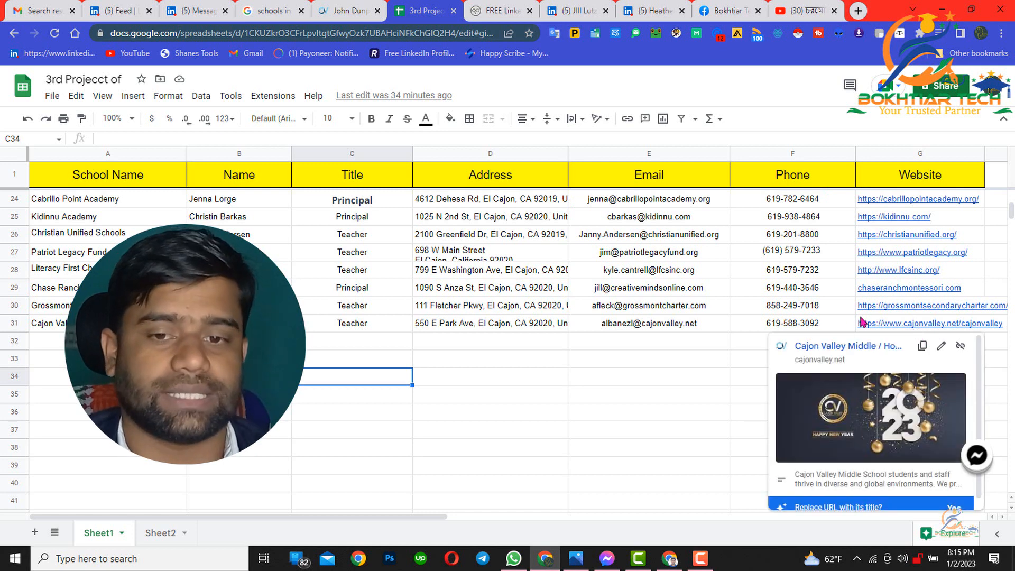
pyautogui.click(485, 390)
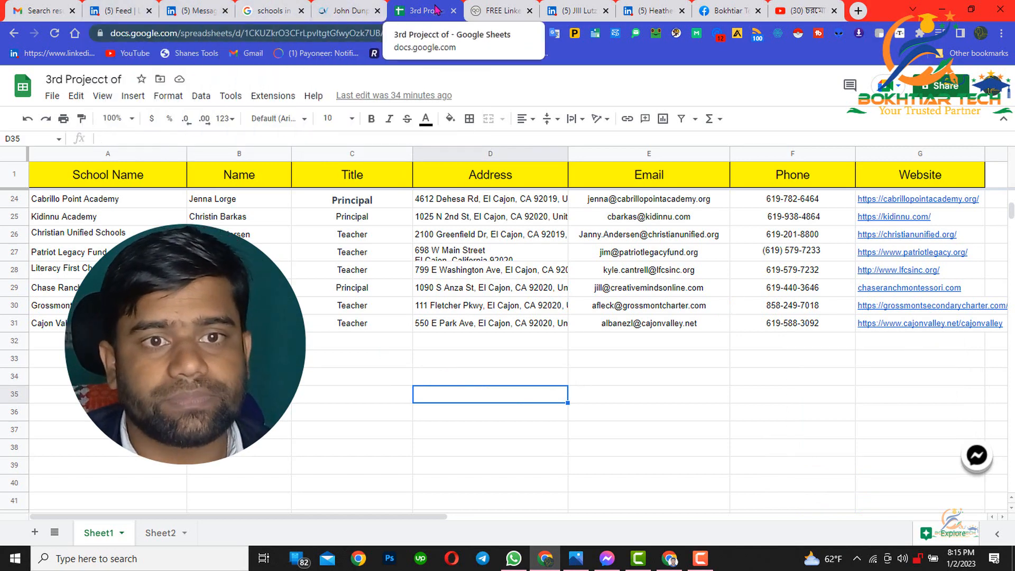
pyautogui.click(346, 10)
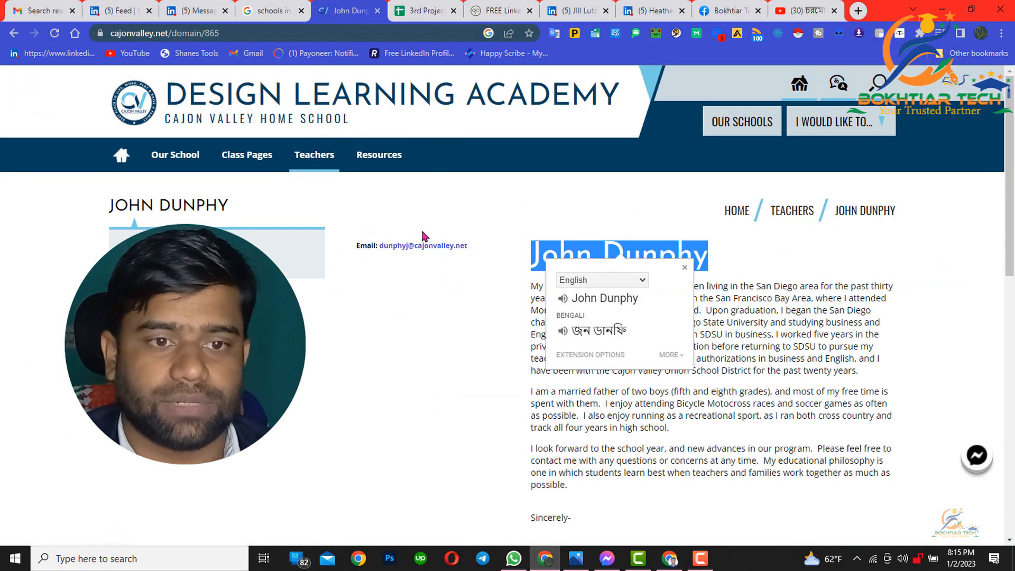
pyautogui.moveTo(311, 161)
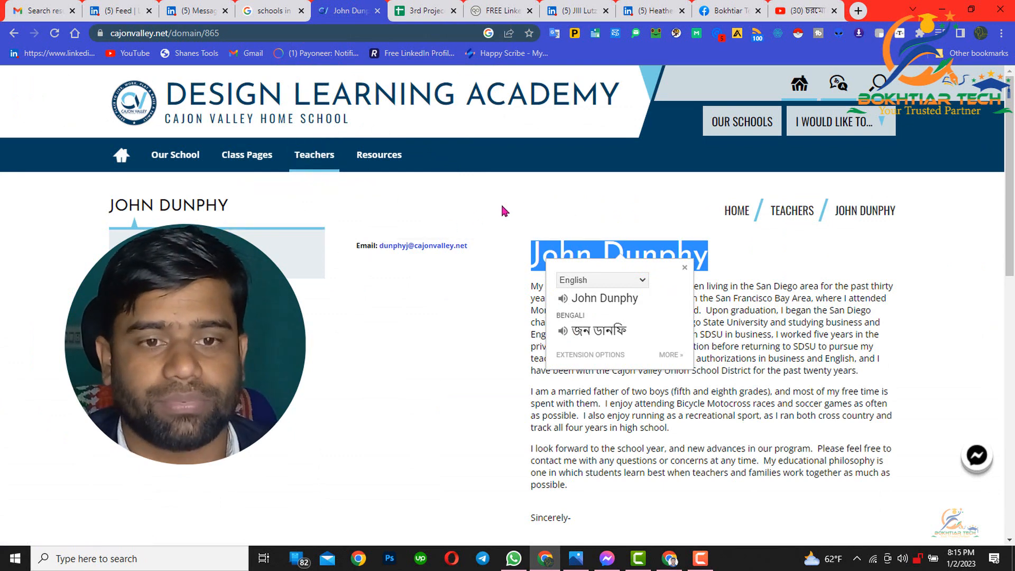
# Copy the teacher's full name from the profile heading into the Name cell B32 of the "3rd Projecct of" spreadsheet.
pyautogui.click(646, 254)
pyautogui.tripleClick(647, 254)
pyautogui.rightClick(663, 255)
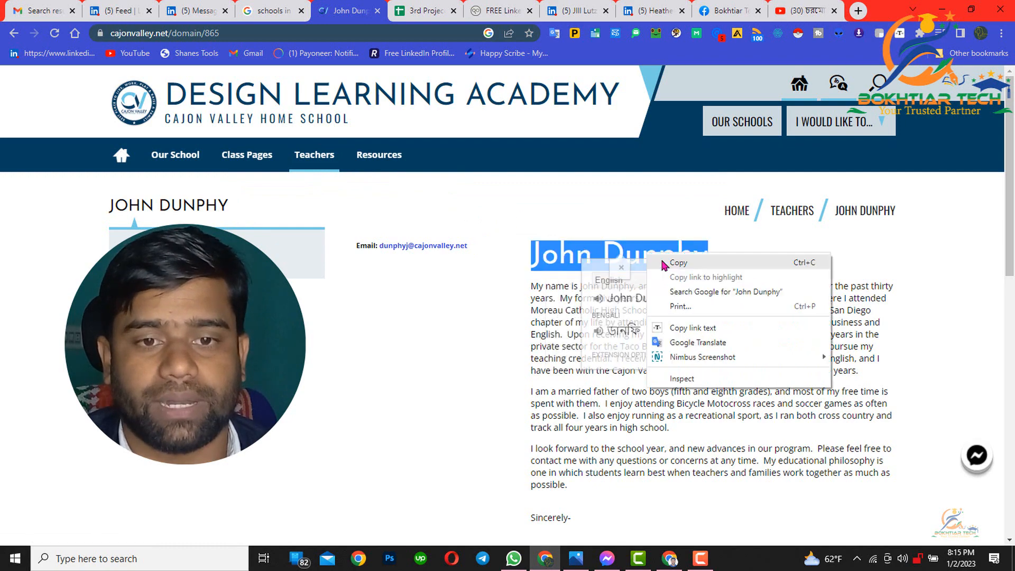
pyautogui.click(672, 262)
pyautogui.click(423, 11)
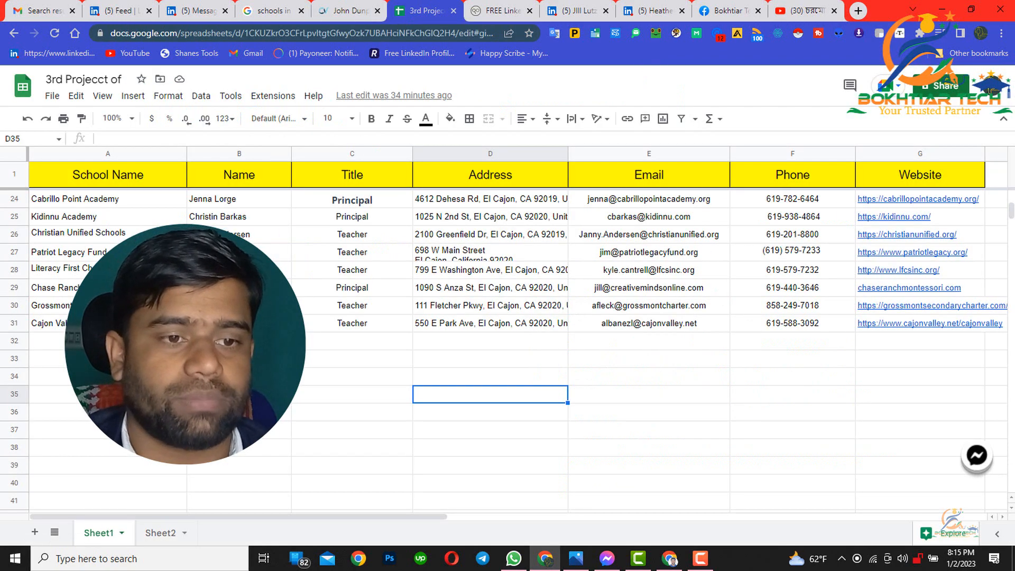
pyautogui.doubleClick(239, 341)
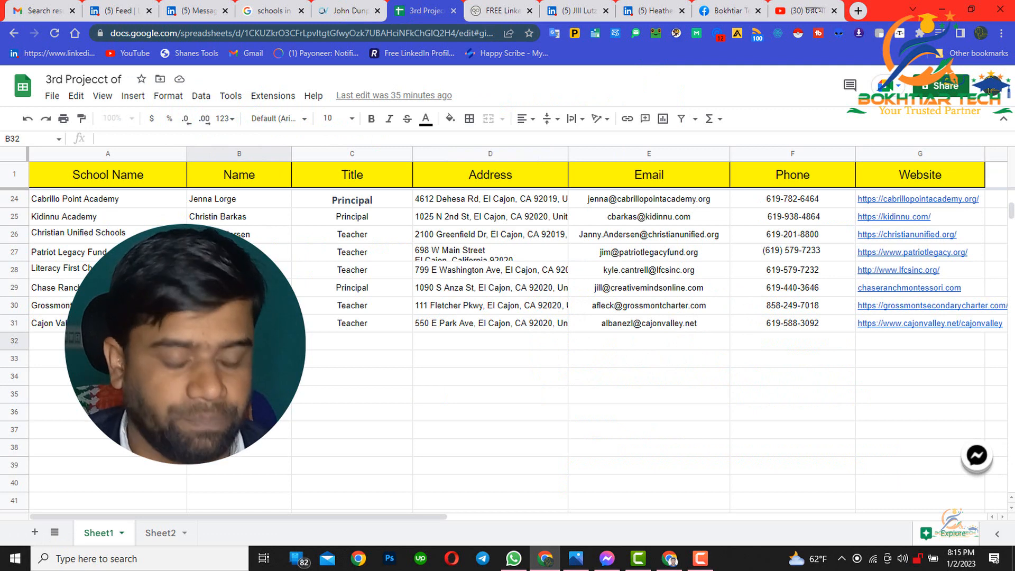
pyautogui.hotkey('ctrl', 'v')
# Fill the title "Teacher" down from C31 into cell C32.
pyautogui.click(336, 338)
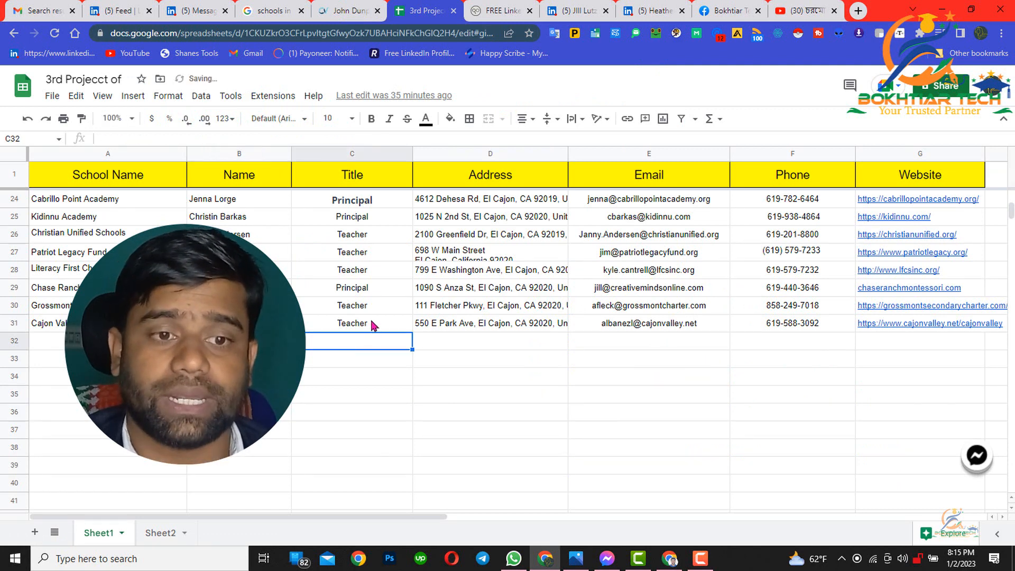
pyautogui.click(374, 325)
pyautogui.moveTo(412, 332); pyautogui.dragTo(411, 347)
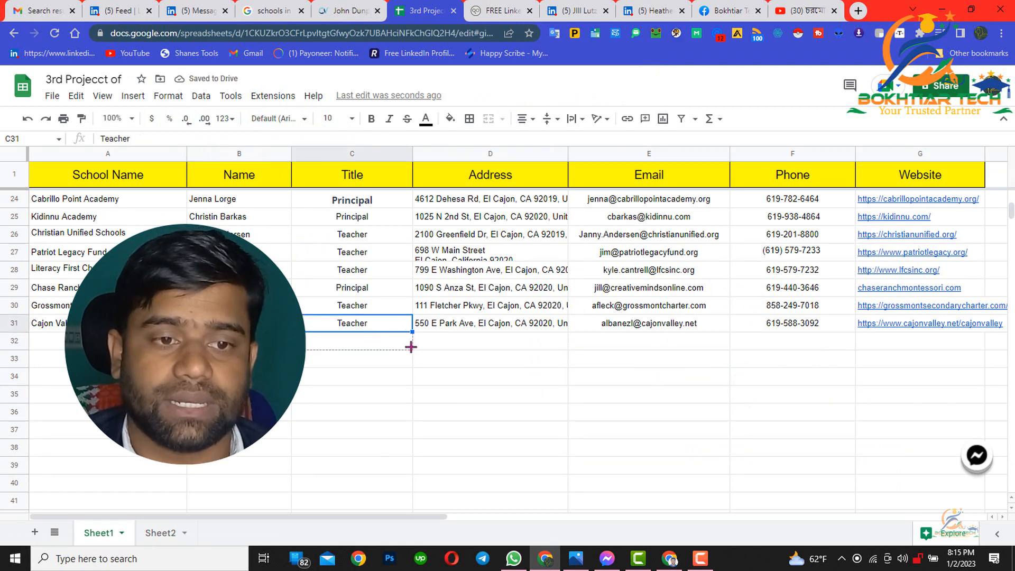
pyautogui.click(444, 345)
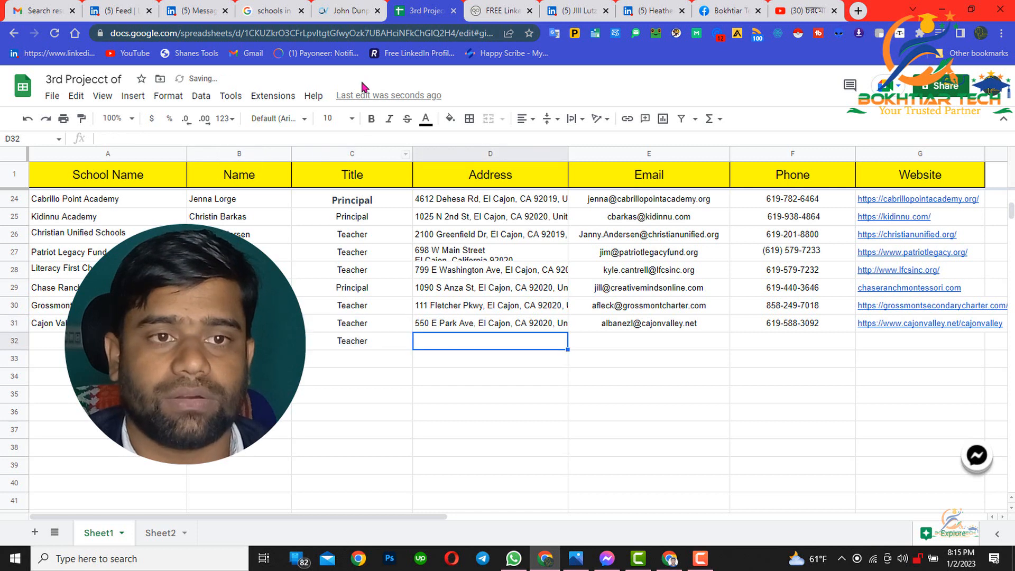
# Copy the teacher's email address from the profile page into the Email cell E32 of the spreadsheet.
pyautogui.click(327, 6)
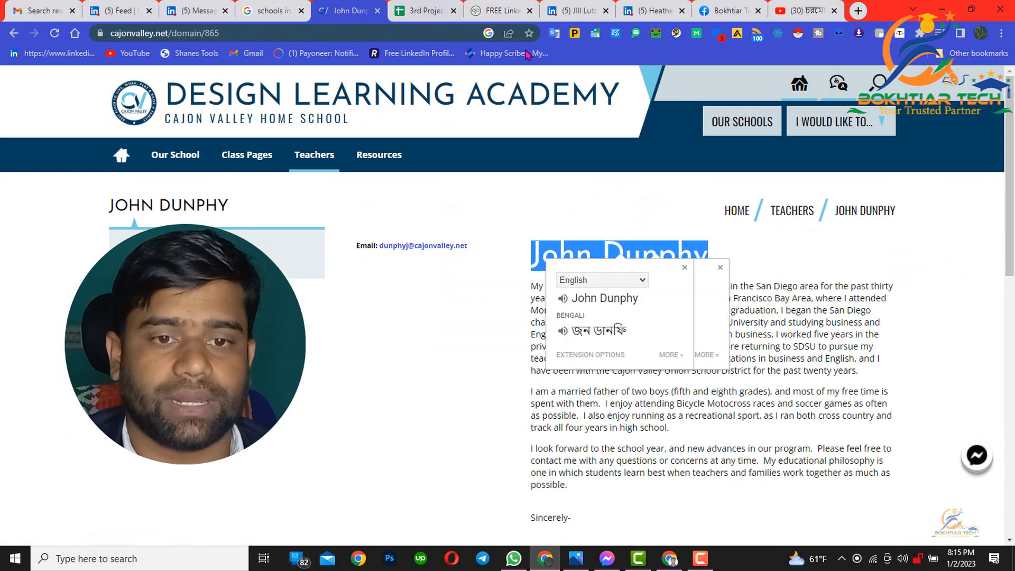
pyautogui.rightClick(418, 253)
pyautogui.click(460, 351)
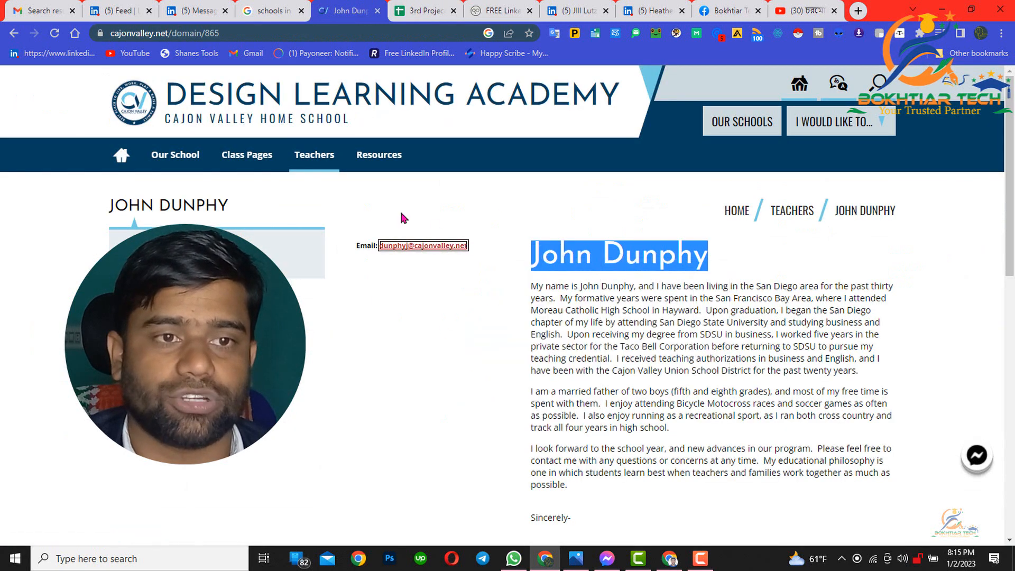
pyautogui.click(411, 5)
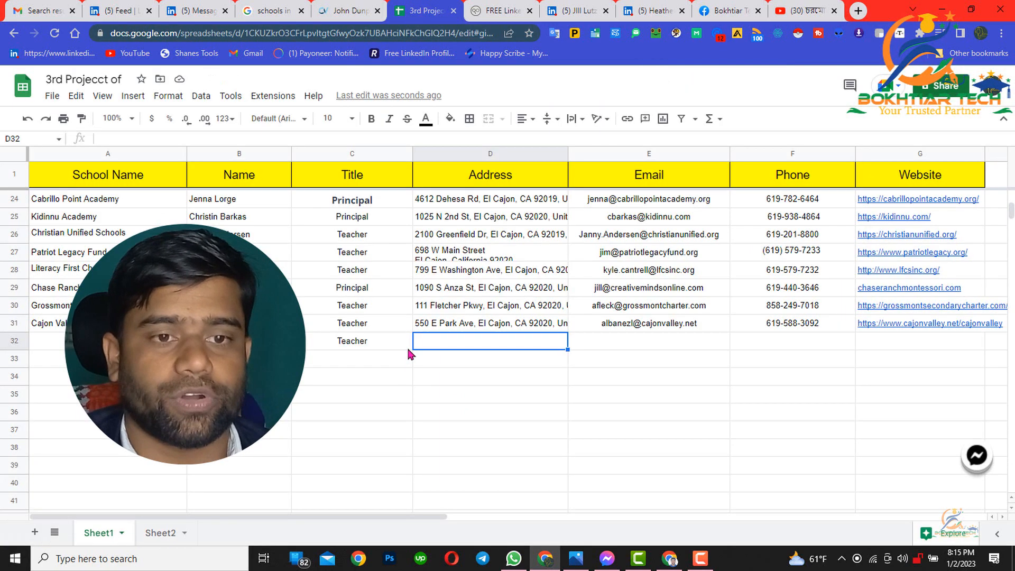
pyautogui.doubleClick(646, 338)
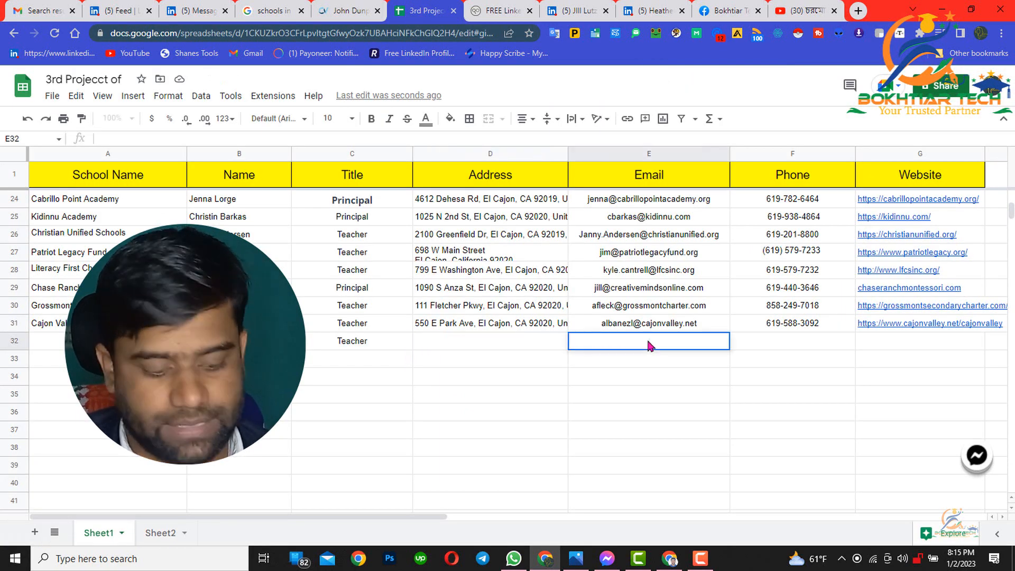
pyautogui.hotkey('ctrl', 'v')
pyautogui.click(638, 379)
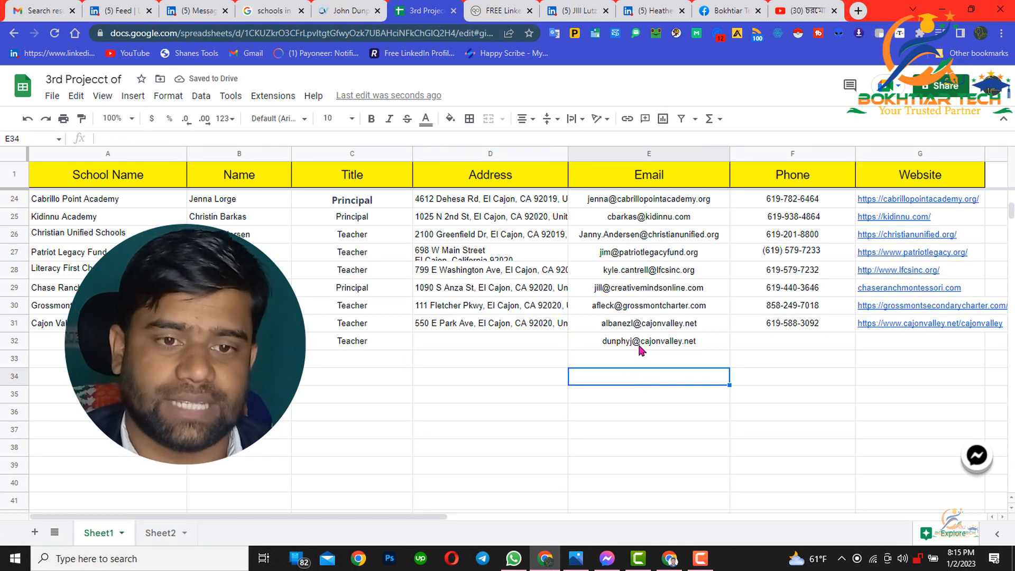
pyautogui.click(346, 10)
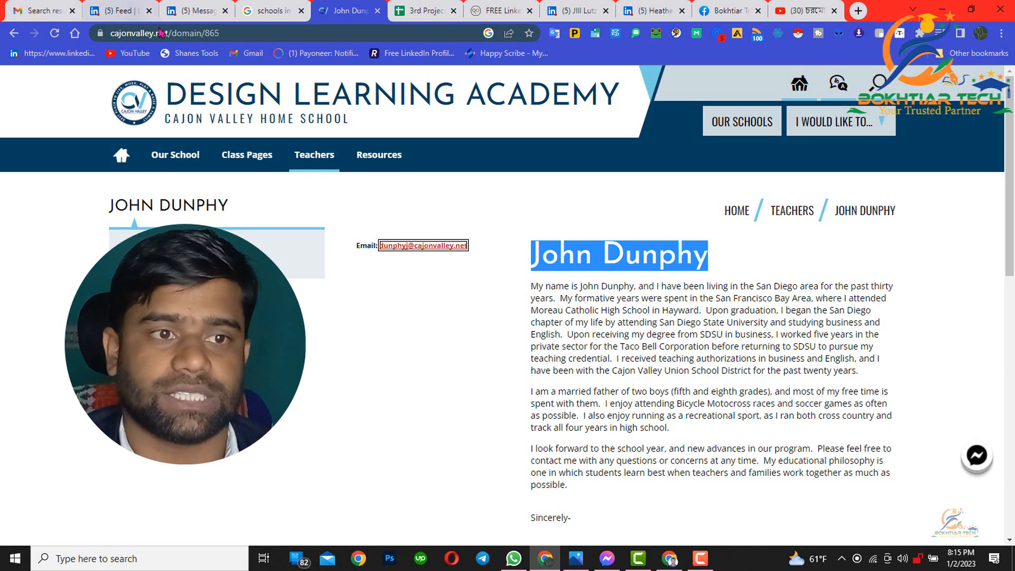
pyautogui.moveTo(173, 34); pyautogui.dragTo(91, 40)
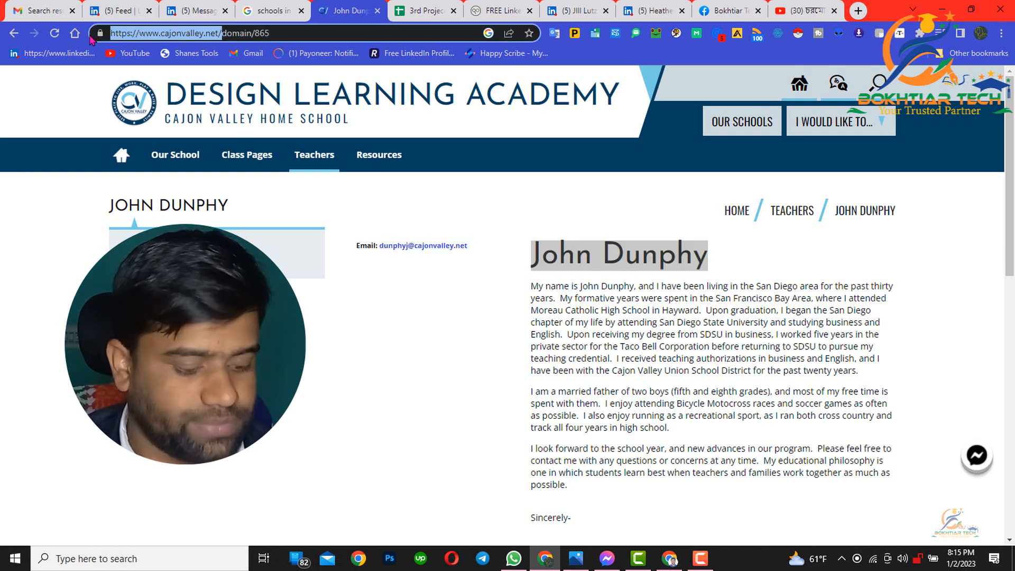
pyautogui.click(421, 10)
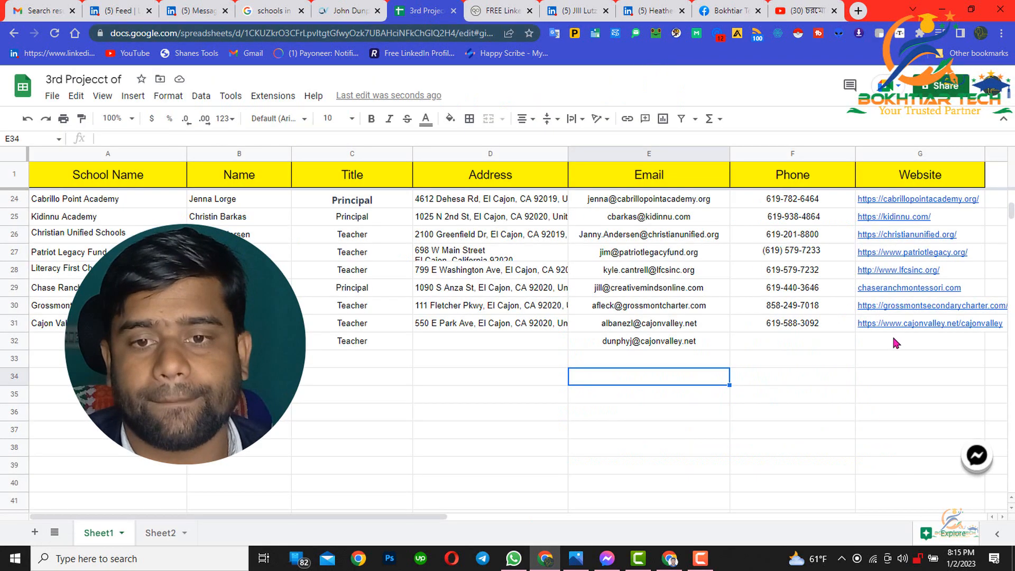
pyautogui.doubleClick(895, 340)
pyautogui.hotkey('ctrl', 'v')
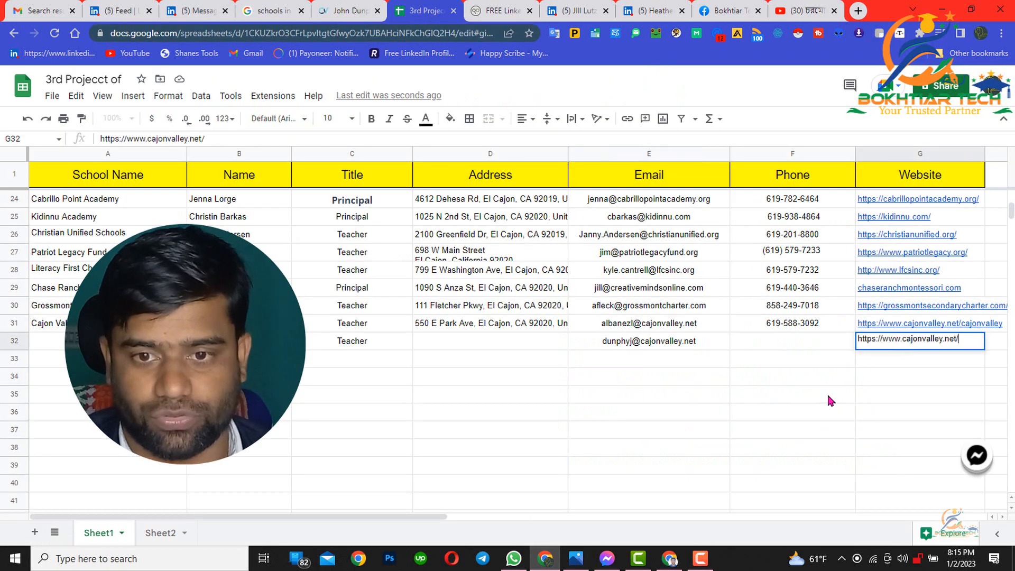
pyautogui.click(828, 396)
# Copy the school name "Cajon Valley Union Home School" from its Google listing into the School Name cell A32.
pyautogui.click(526, 343)
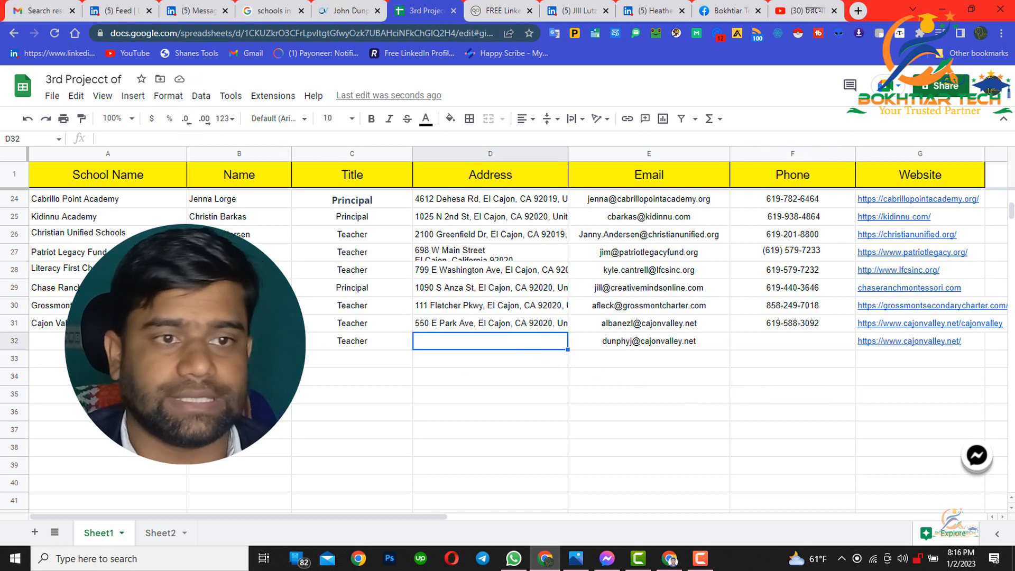
pyautogui.click(261, 6)
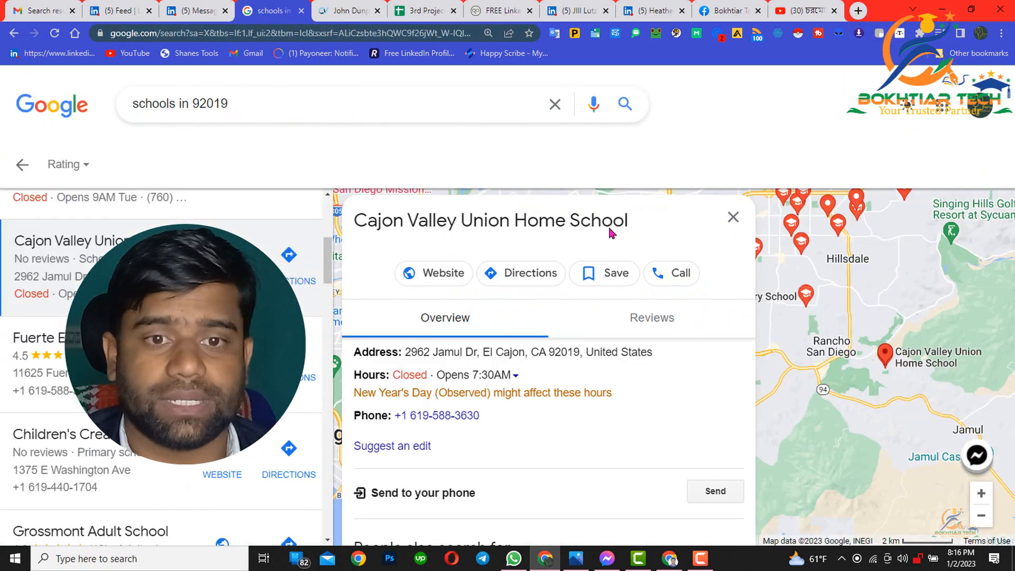
pyautogui.moveTo(636, 223); pyautogui.dragTo(344, 222)
pyautogui.rightClick(376, 218)
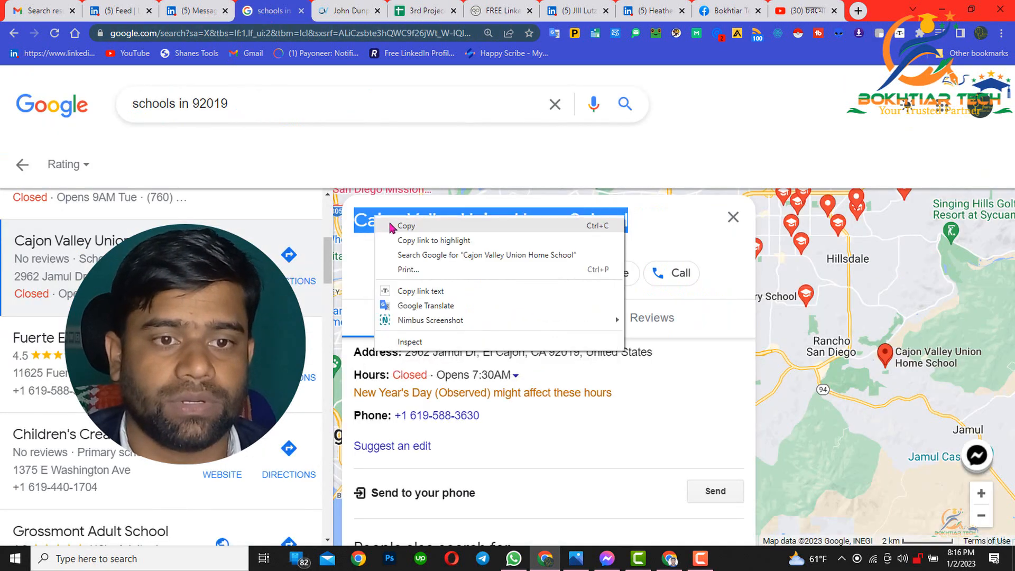
pyautogui.click(406, 225)
pyautogui.click(415, 11)
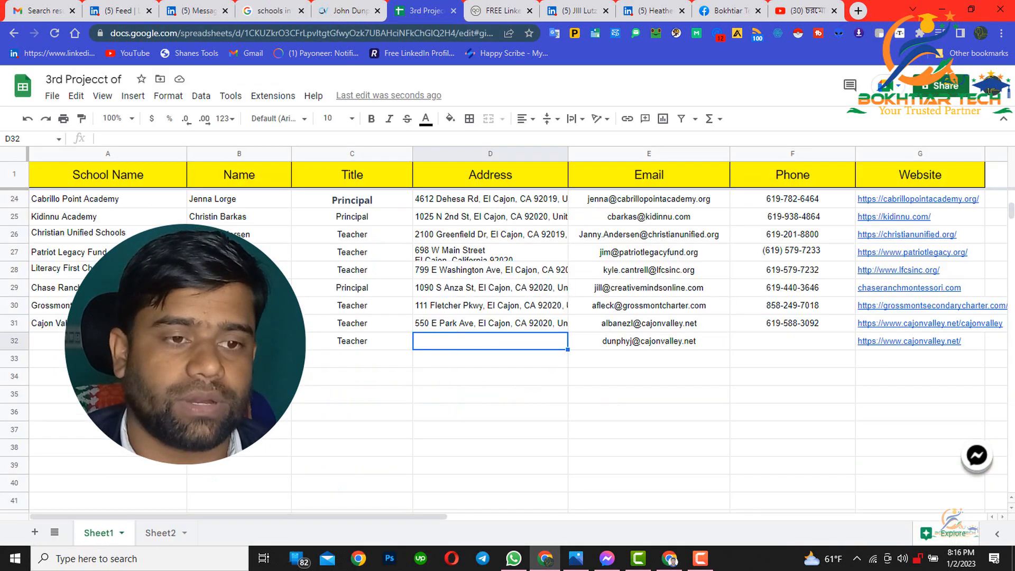
pyautogui.doubleClick(116, 340)
pyautogui.rightClick(116, 340)
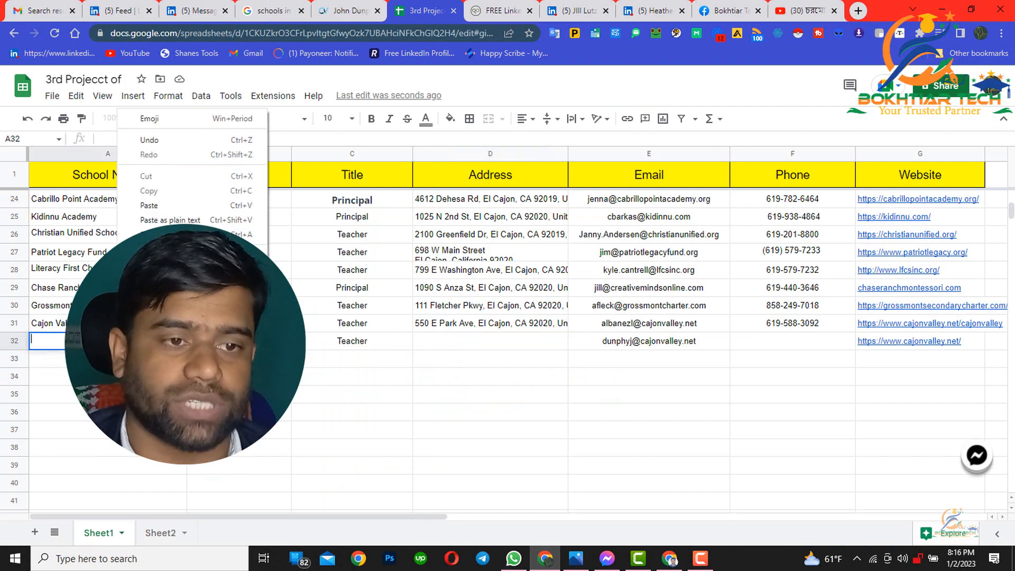
pyautogui.click(167, 207)
# Copy the school's full street address from the Google listing into the Address cell D32.
pyautogui.click(343, 11)
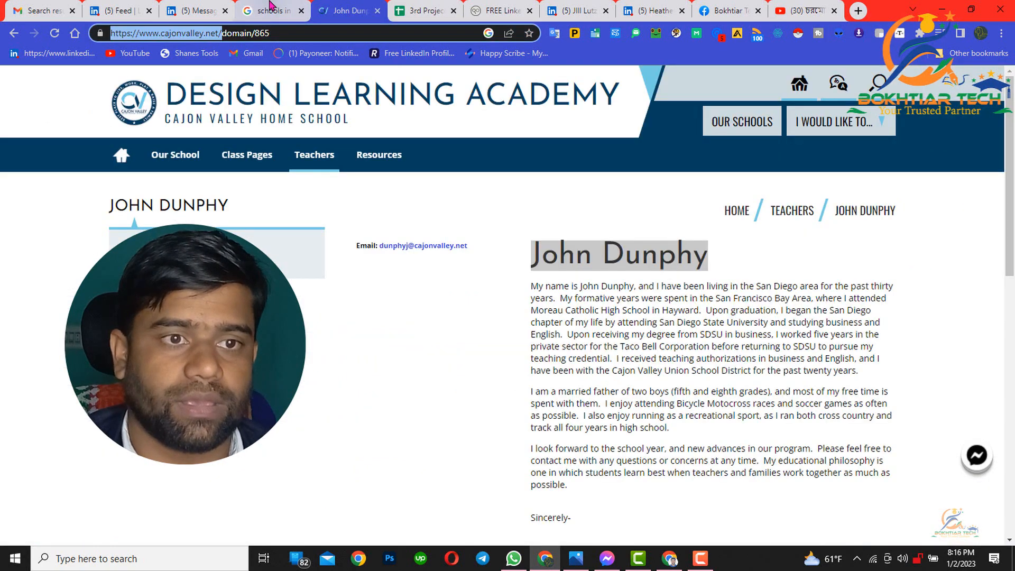
pyautogui.click(267, 11)
pyautogui.moveTo(661, 354); pyautogui.dragTo(406, 353)
pyautogui.rightClick(409, 351)
pyautogui.click(438, 359)
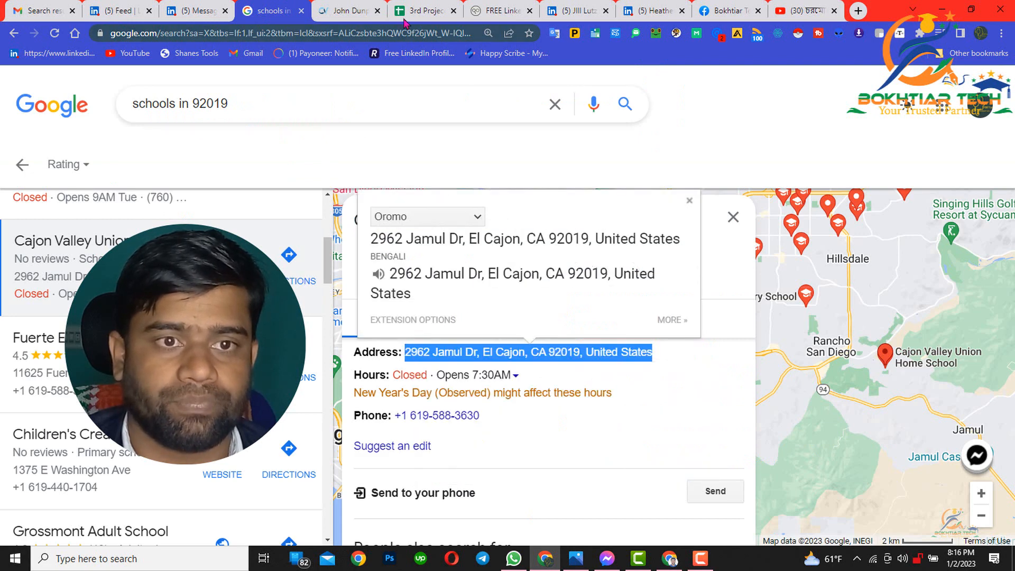
pyautogui.click(423, 10)
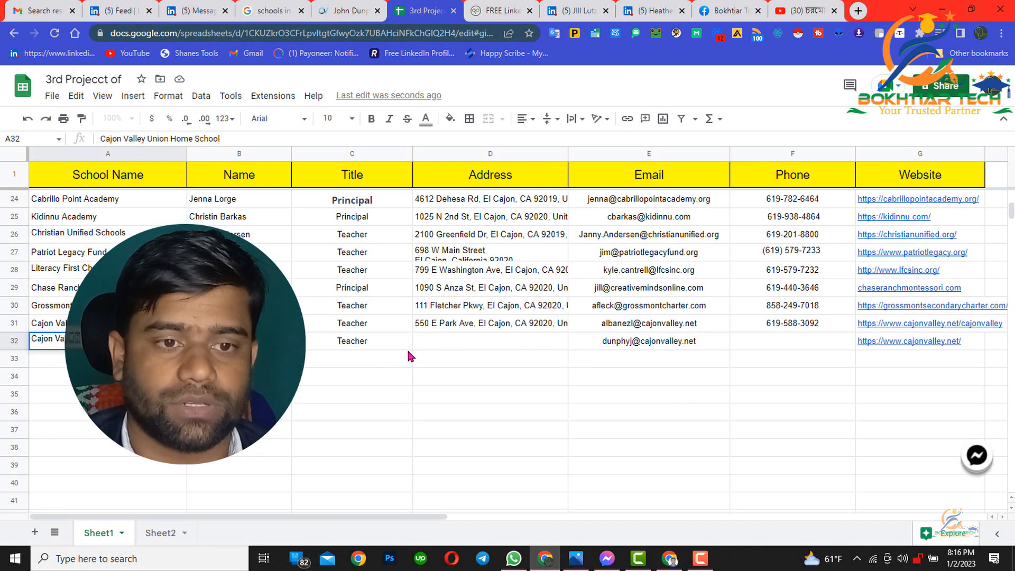
pyautogui.doubleClick(445, 341)
pyautogui.rightClick(446, 341)
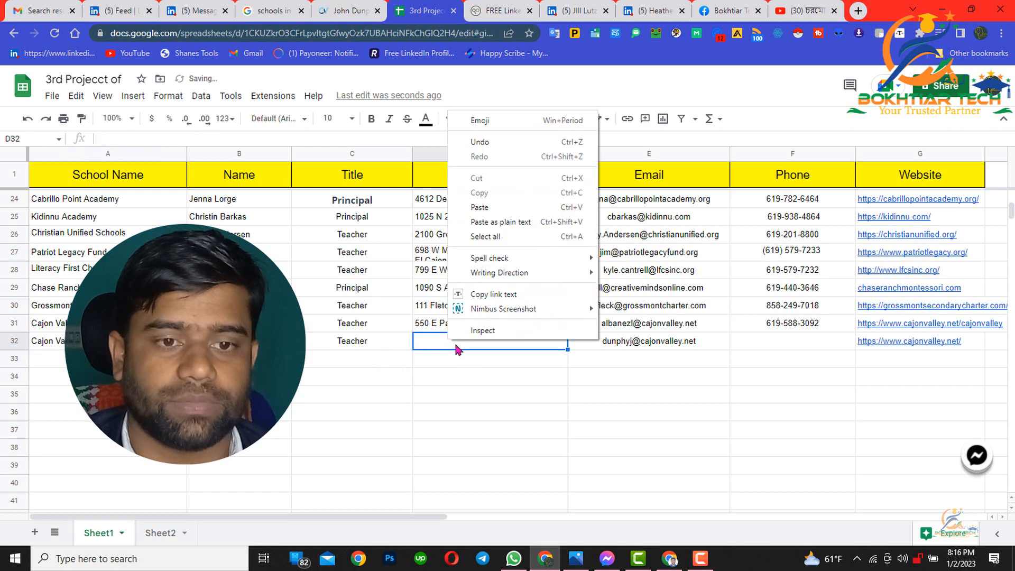
pyautogui.click(479, 208)
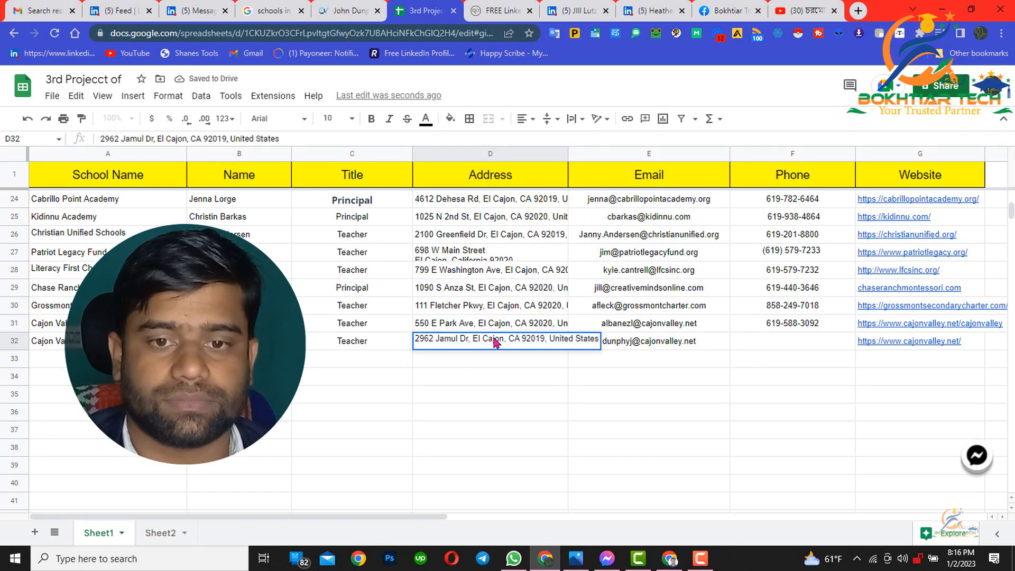
# Copy the school's phone number without the +1 prefix from the Google listing into the Phone cell F32.
pyautogui.click(267, 10)
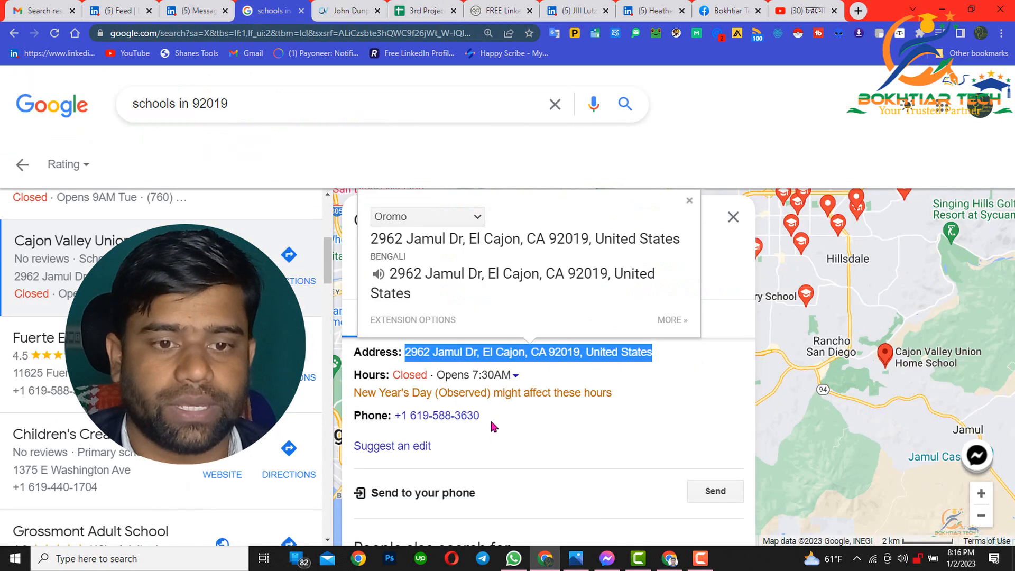
pyautogui.moveTo(480, 418); pyautogui.dragTo(411, 418)
pyautogui.rightClick(431, 421)
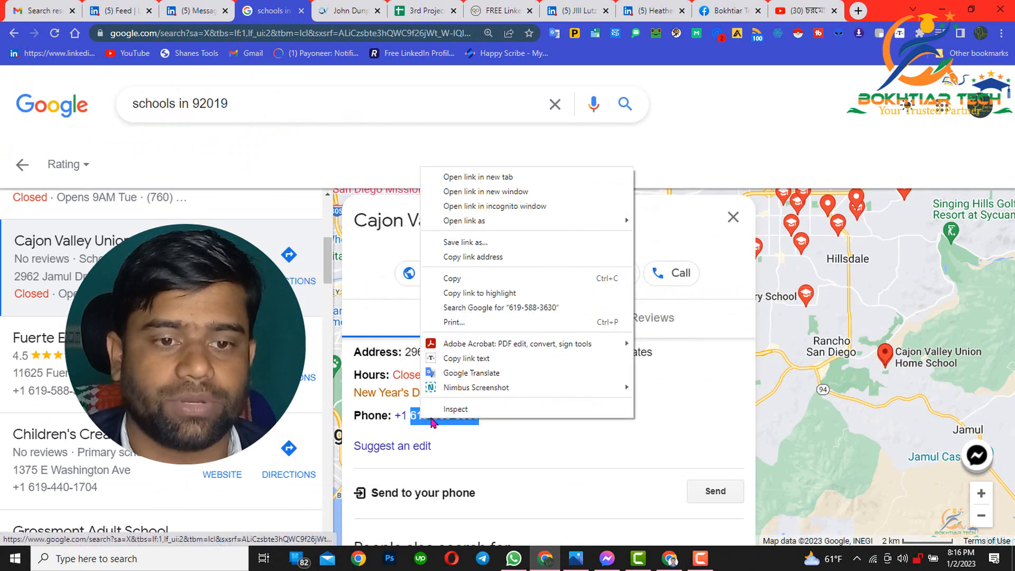
pyautogui.click(467, 279)
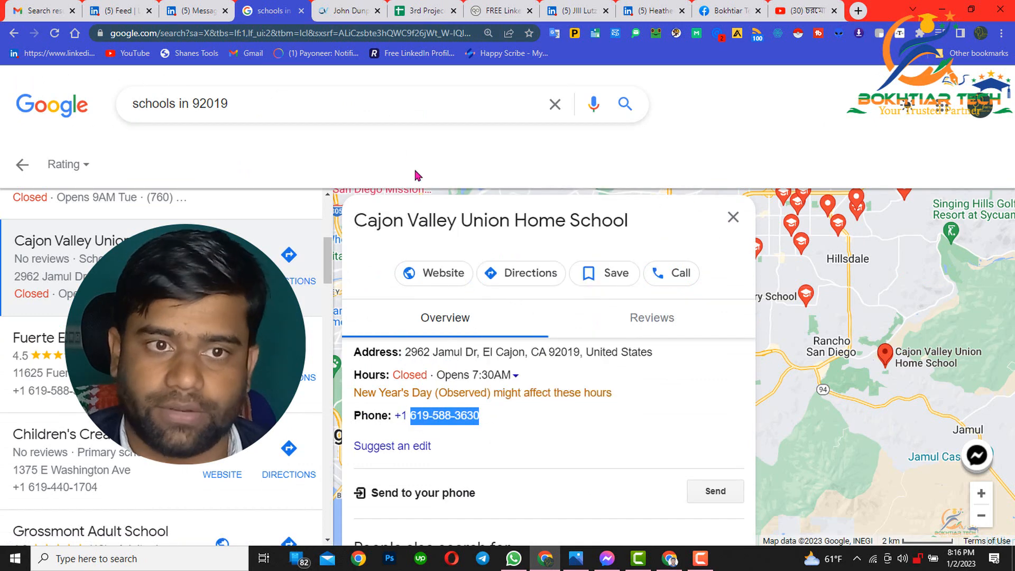
pyautogui.click(421, 10)
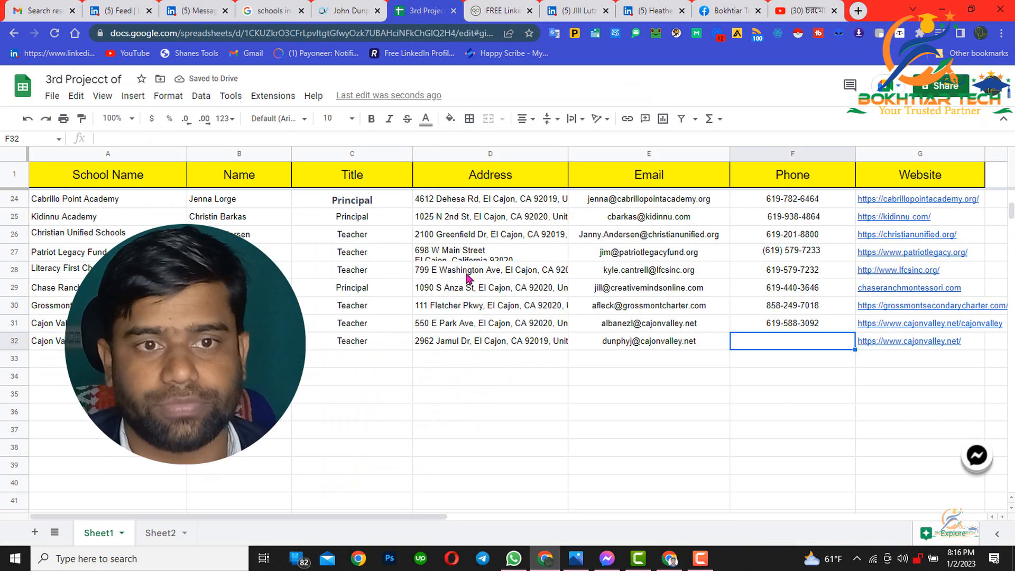
pyautogui.doubleClick(798, 345)
pyautogui.rightClick(797, 345)
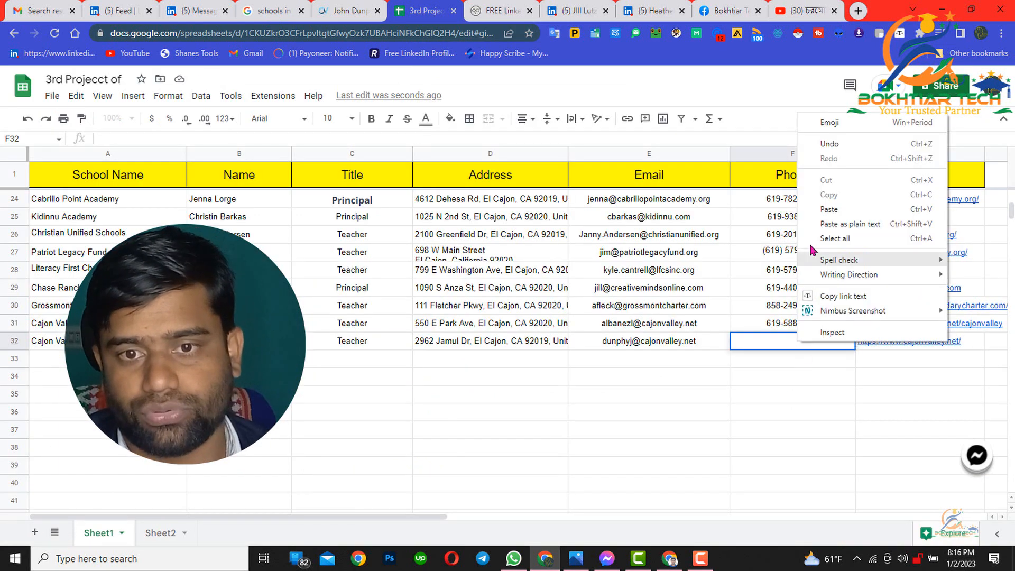
pyautogui.click(833, 205)
pyautogui.click(762, 413)
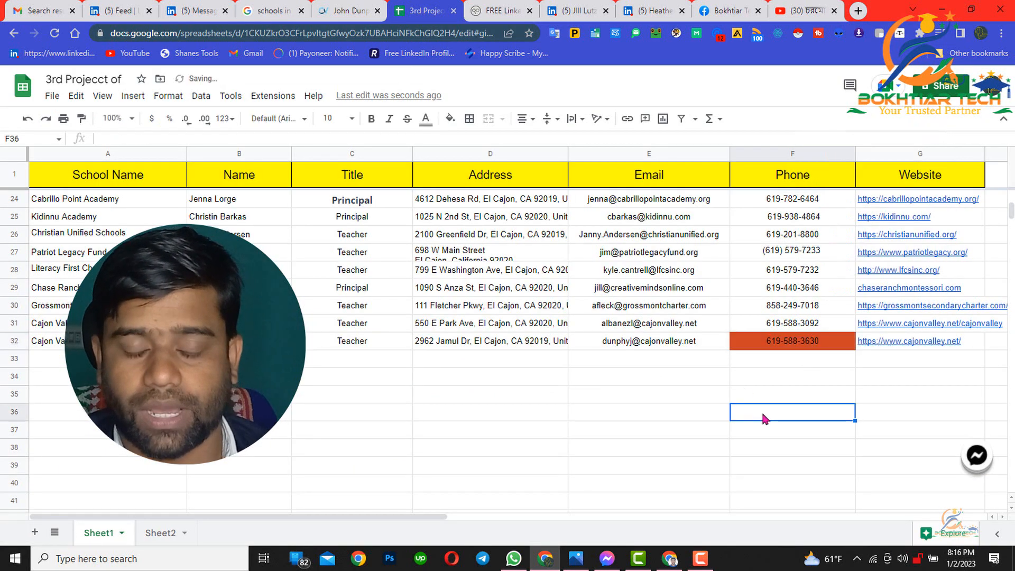
# Compare the phone number in F32 with the earlier entries for duplicates, and select the whole of row 32.
pyautogui.click(804, 343)
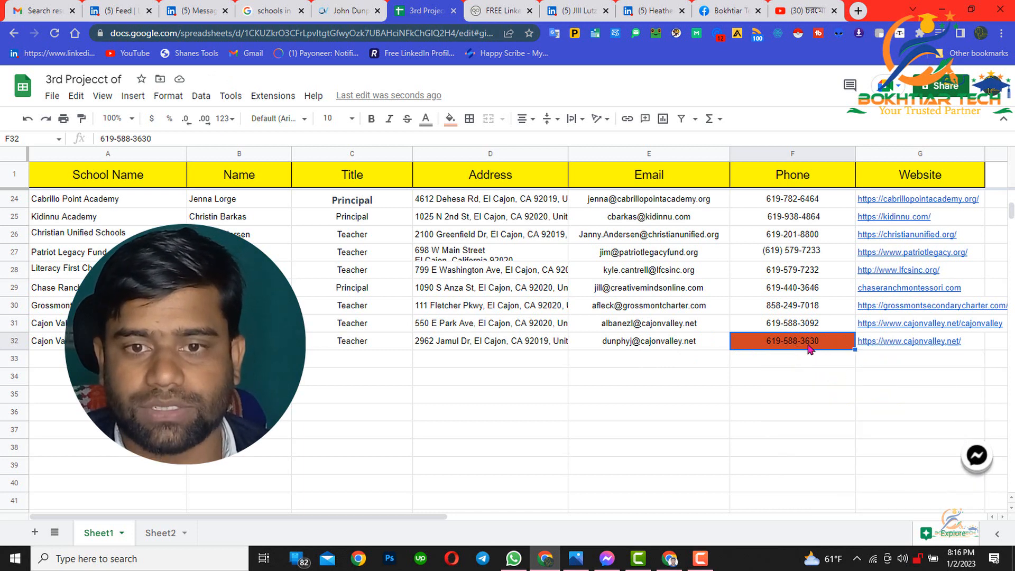
pyautogui.scroll(2, 808, 347)
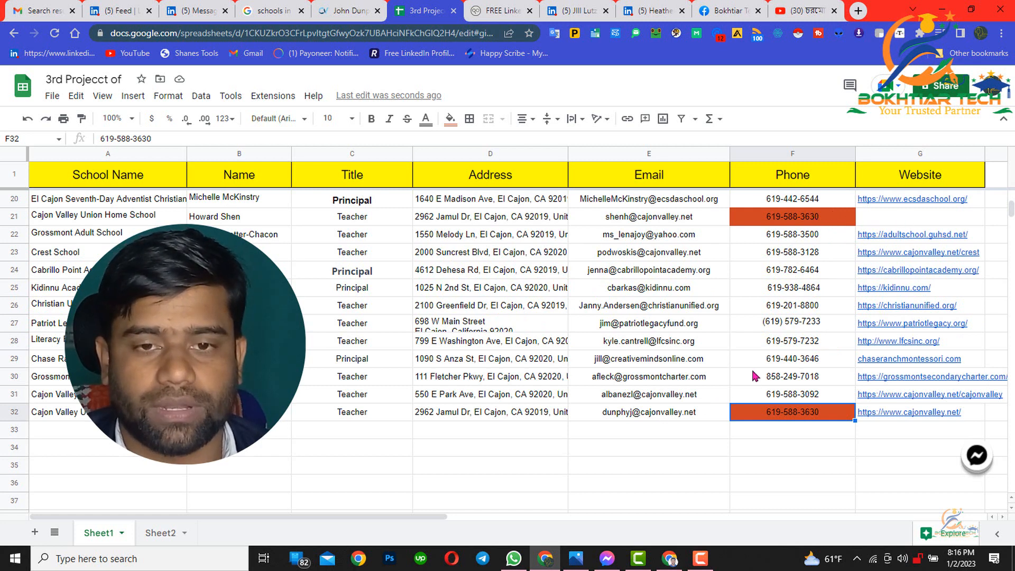
pyautogui.scroll(-2, 727, 272)
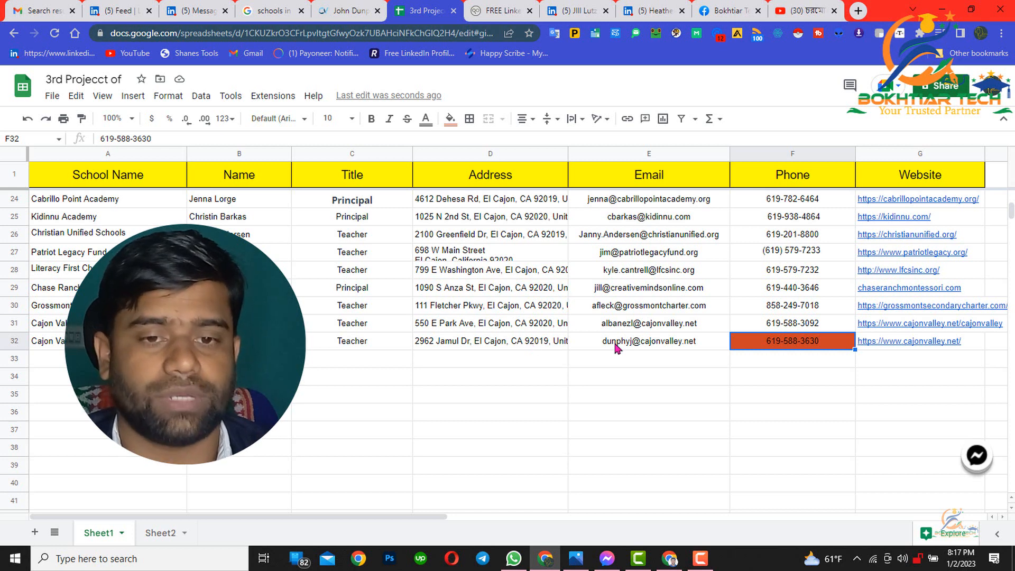
pyautogui.click(14, 340)
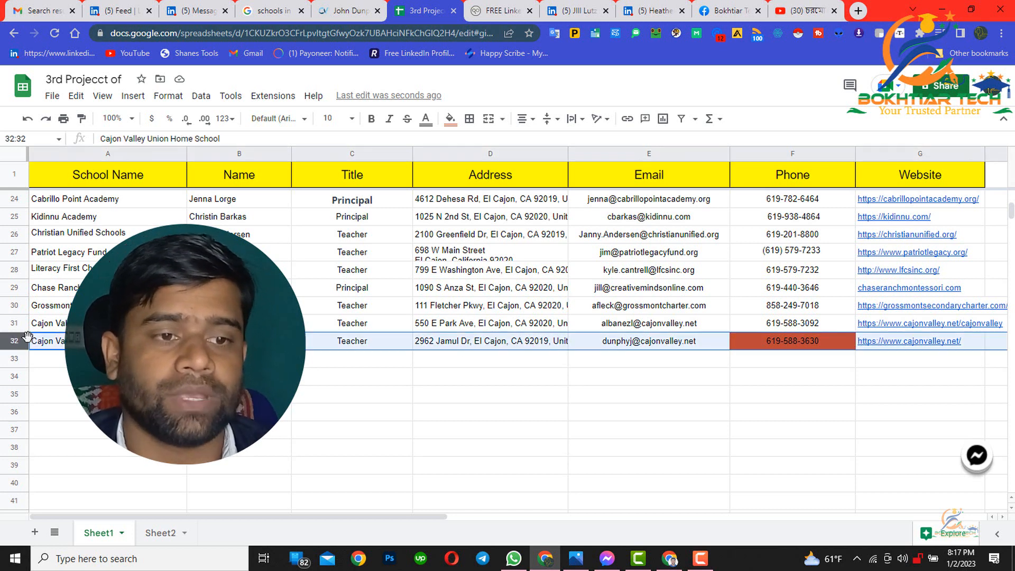
# Open the Cajon Valley Union School District's LinkedIn page from the social links at the foot of the teacher's school webpage, accepting the external-site notice.
pyautogui.click(499, 415)
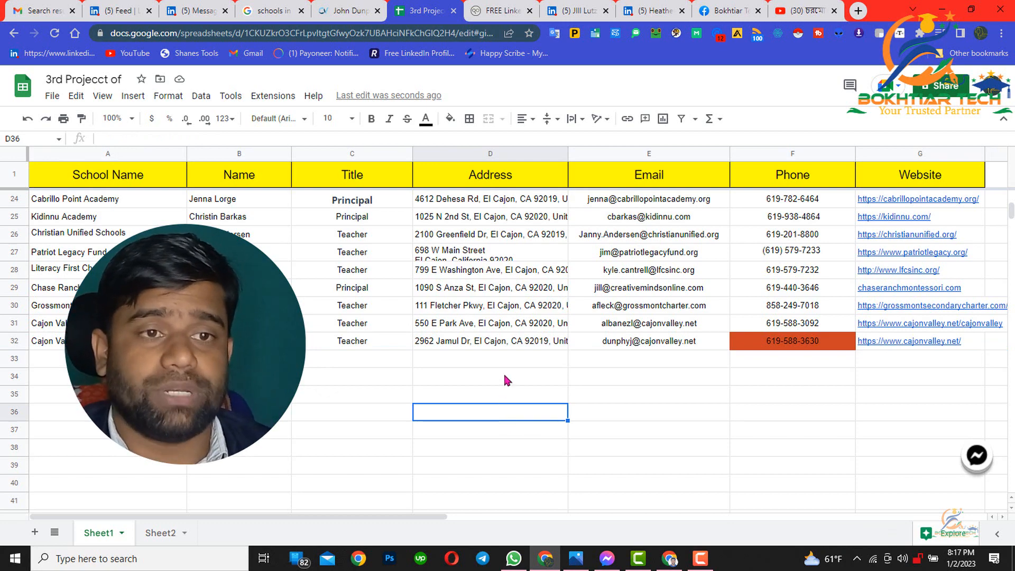
pyautogui.click(358, 16)
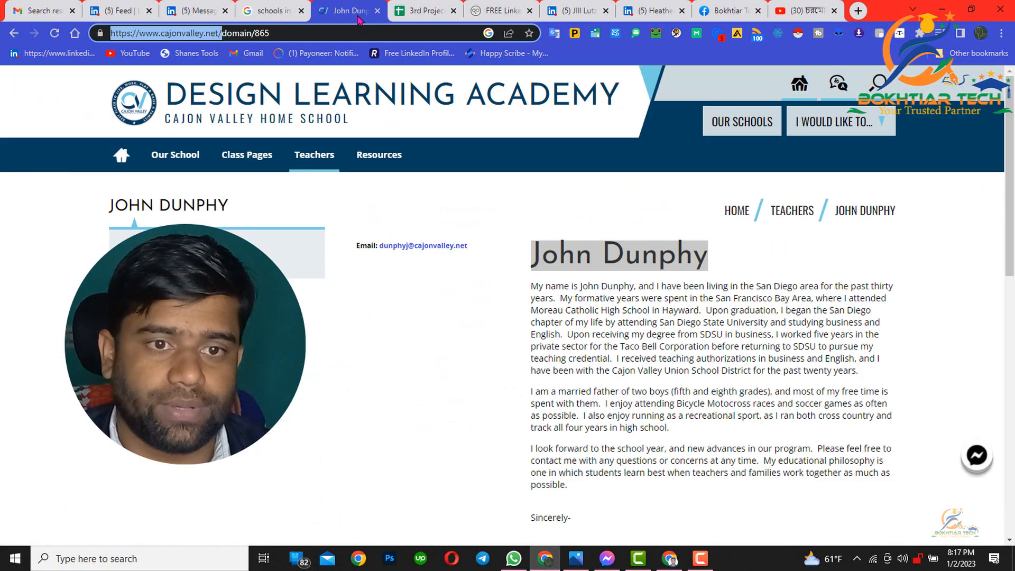
pyautogui.click(589, 245)
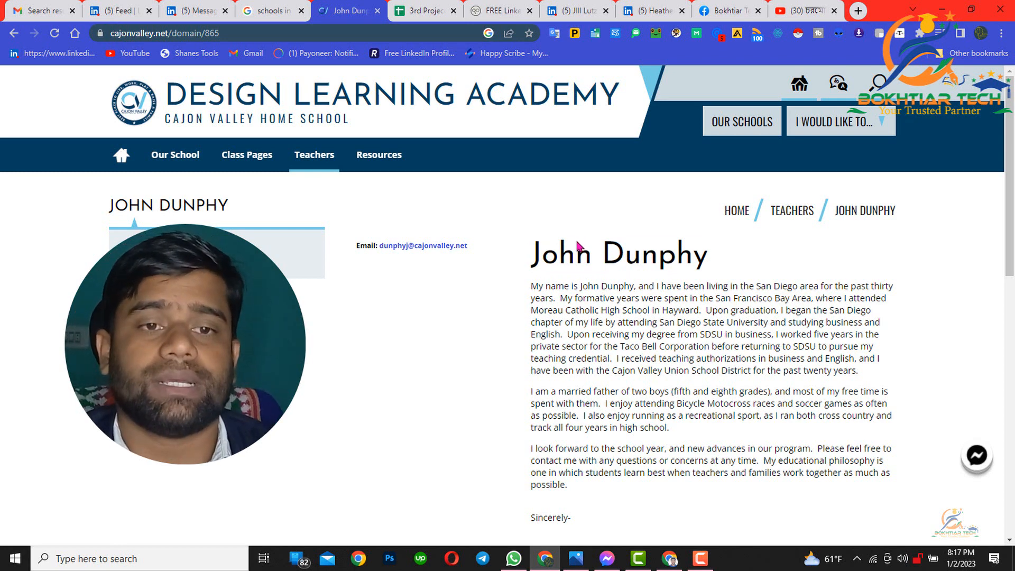
pyautogui.scroll(-15, 612, 283)
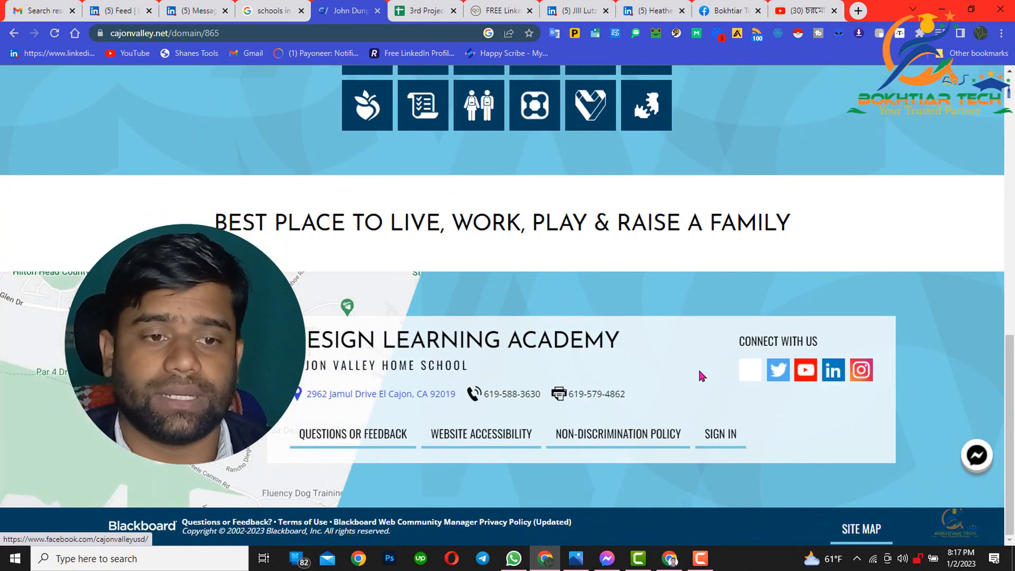
pyautogui.click(835, 375)
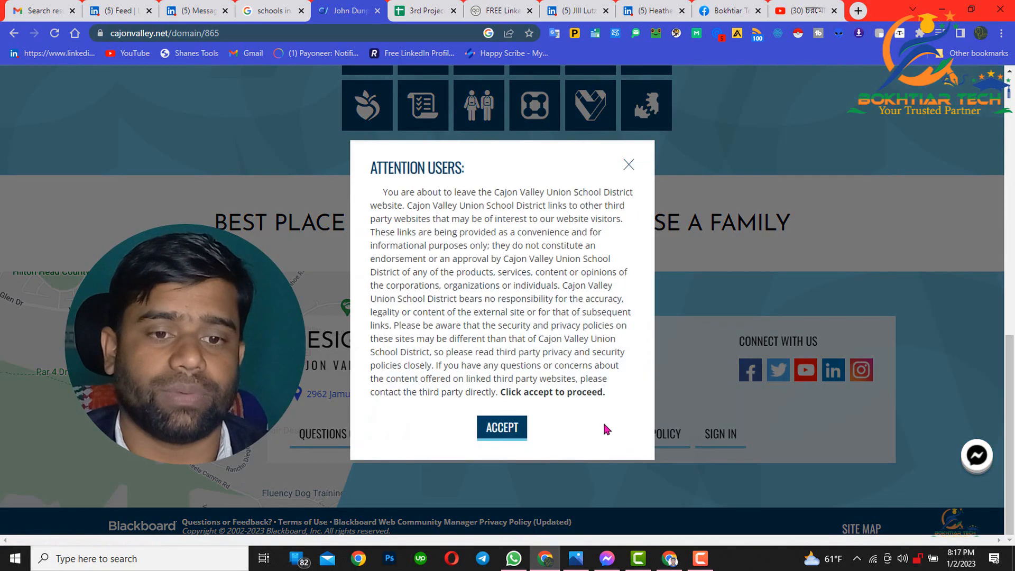
pyautogui.click(501, 447)
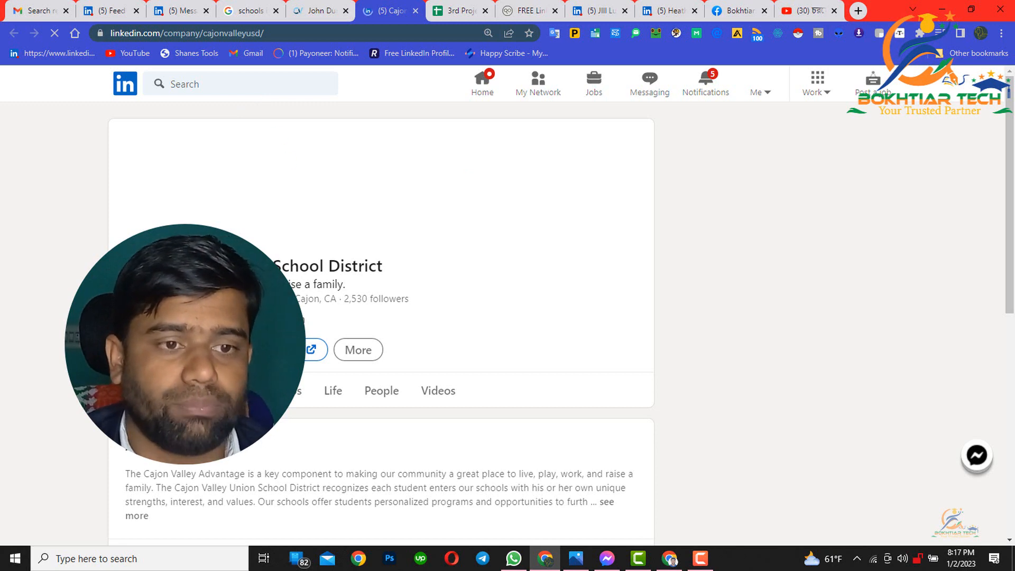
# List all the district's employees on LinkedIn and browse the people results for a suitable school staff lead.
pyautogui.scroll(-4, 377, 300)
pyautogui.scroll(2, 231, 218)
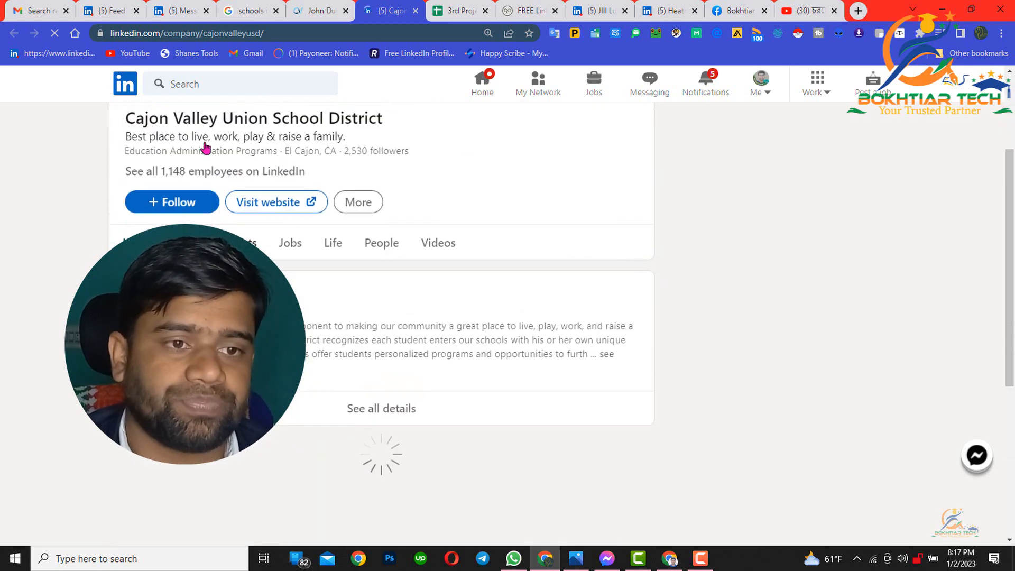
pyautogui.click(198, 177)
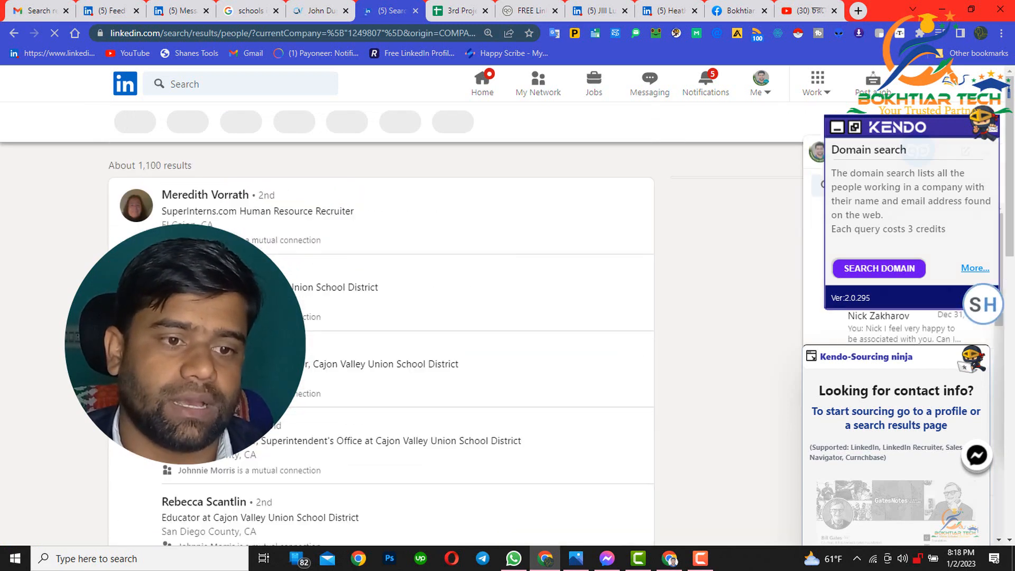
pyautogui.scroll(-9, 381, 344)
pyautogui.scroll(9, 381, 344)
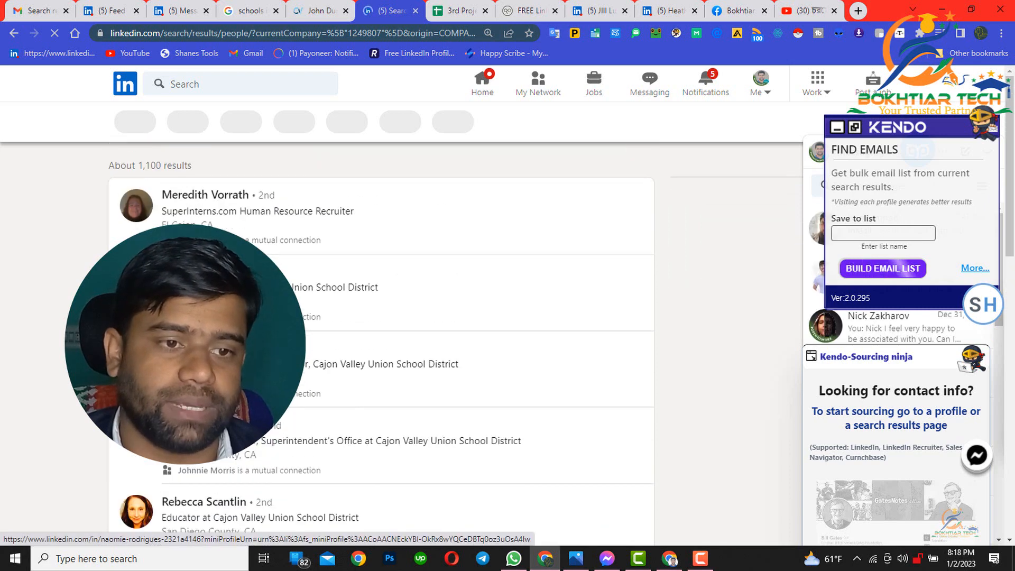
pyautogui.scroll(-5, 381, 344)
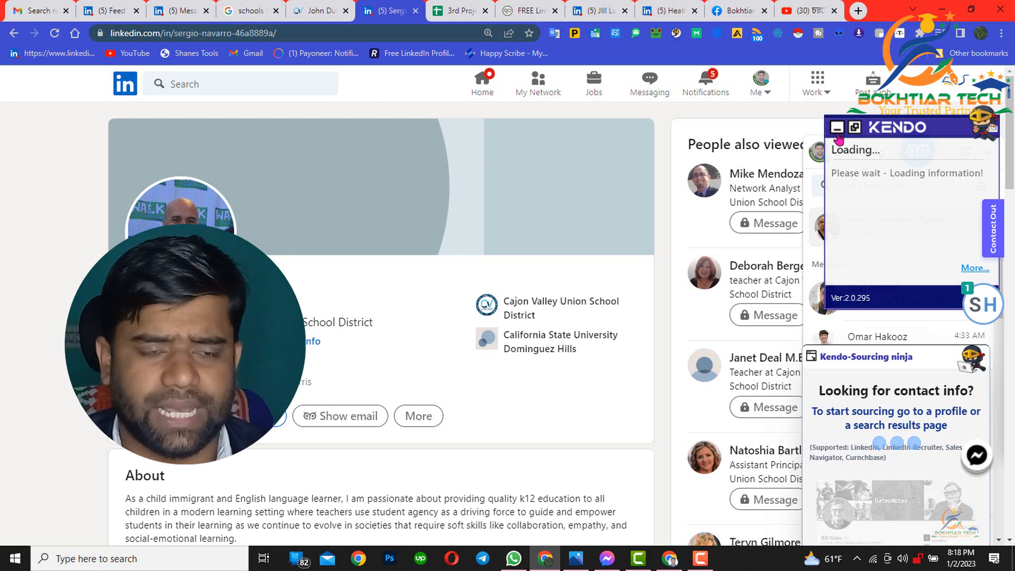
# Review the vice principal's LinkedIn profile and work experience, and request the contact email with the Kendo email finder.
pyautogui.click(838, 133)
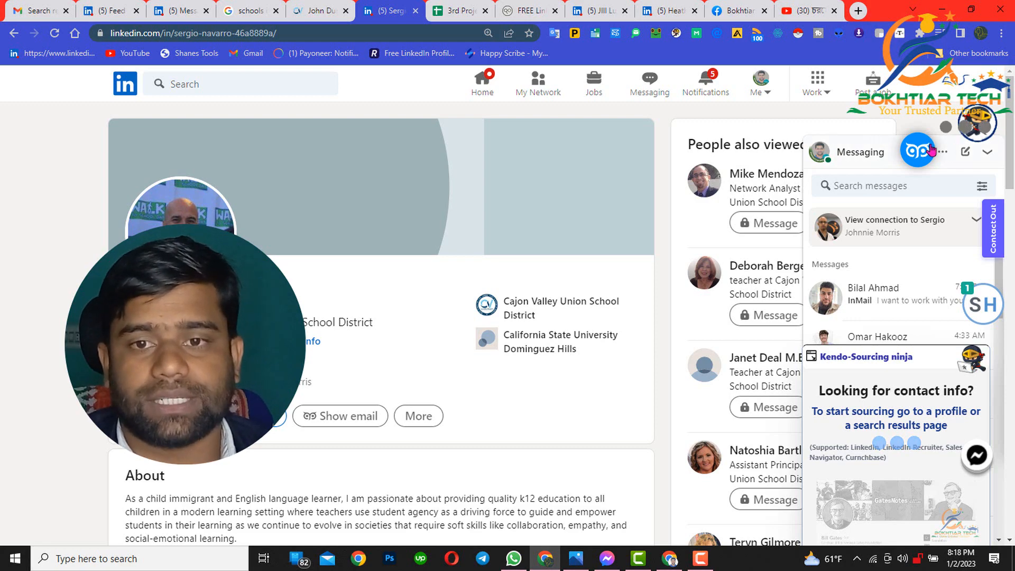
pyautogui.scroll(-5, 325, 351)
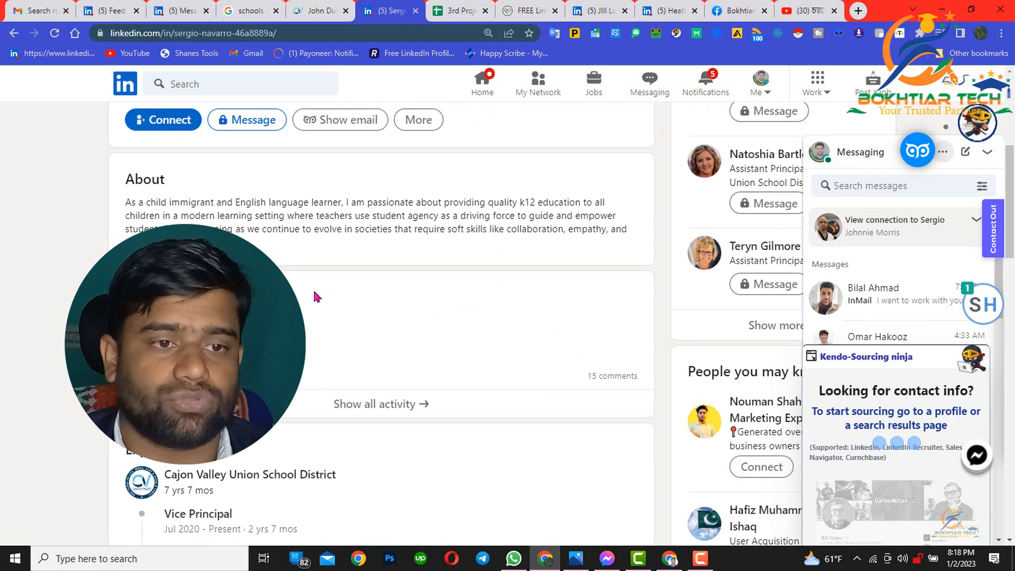
pyautogui.scroll(-3, 318, 287)
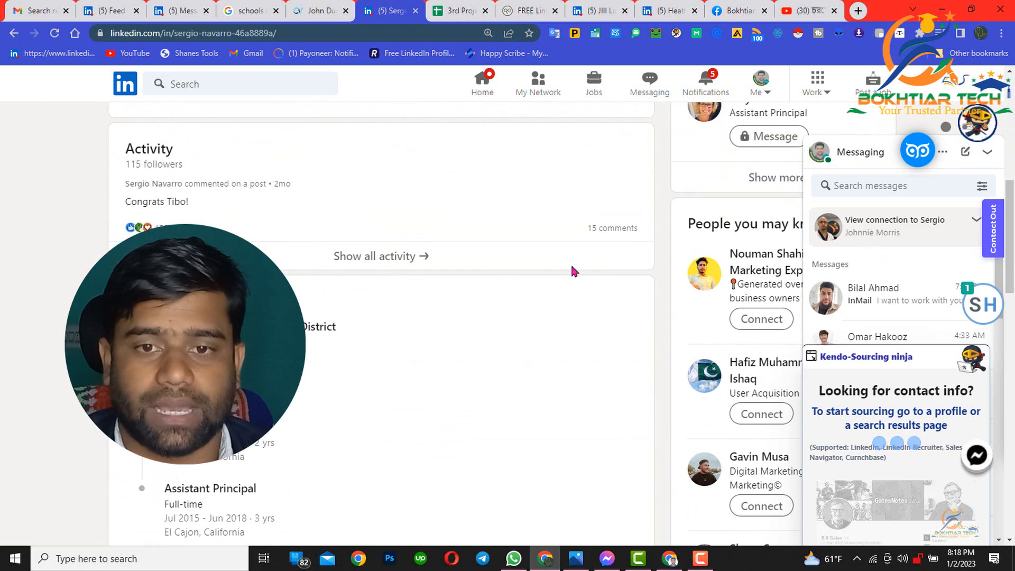
pyautogui.scroll(10, 570, 265)
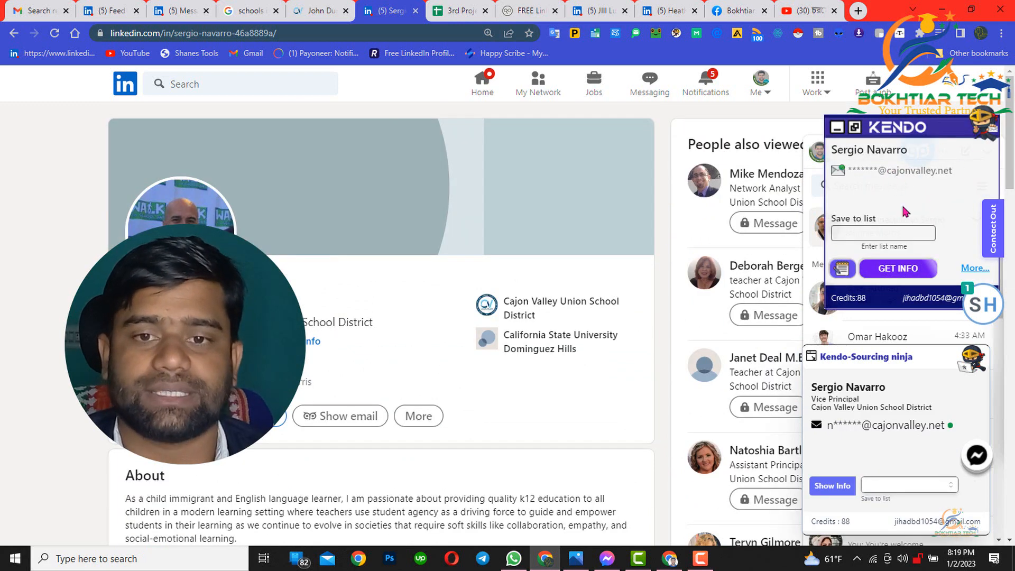
pyautogui.click(912, 270)
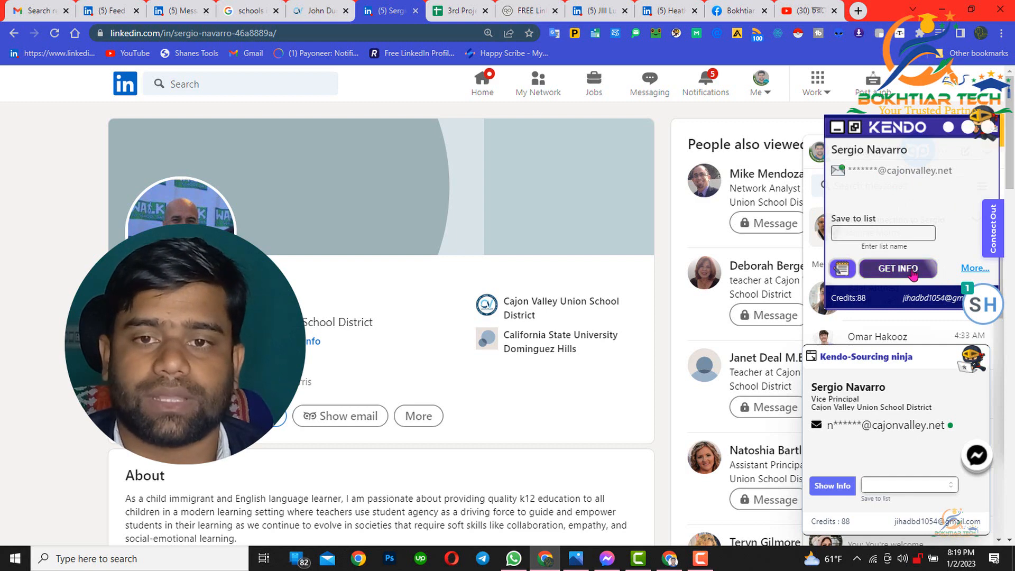
pyautogui.click(898, 180)
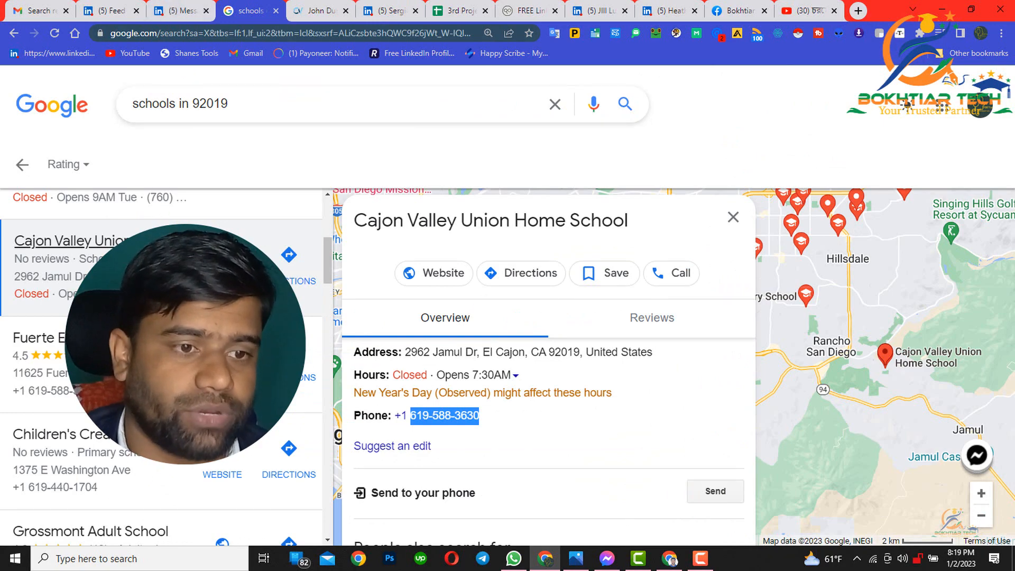
# Open the Fuerte Elementary School website from its listing in the Google results for schools in 92019.
pyautogui.click(40, 338)
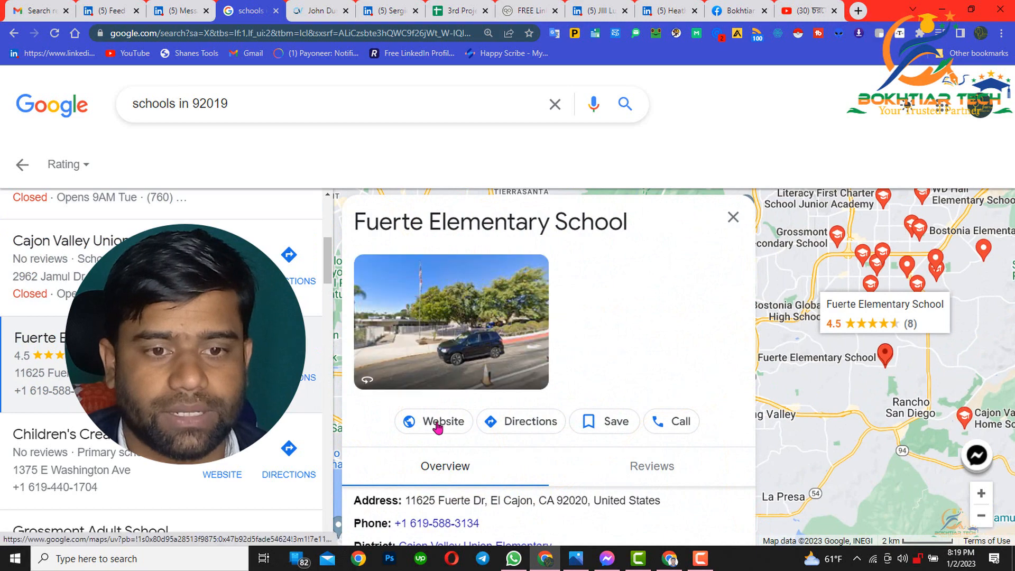
pyautogui.click(443, 422)
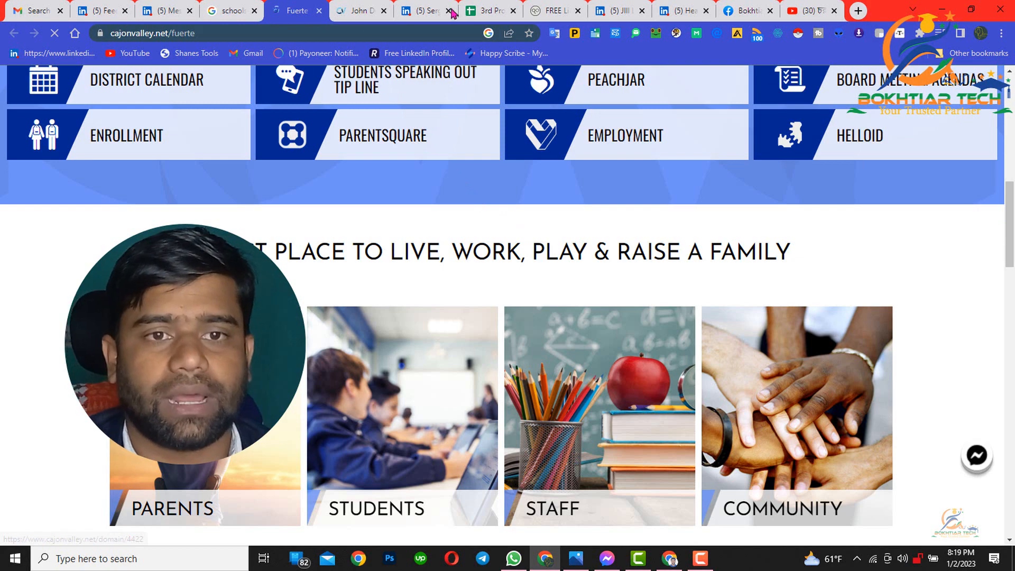
# In the RecruitmentGeek LinkedIn search query, replace "Director" with the title "Principal" copied from cell C29 of the spreadsheet.
pyautogui.click(550, 9)
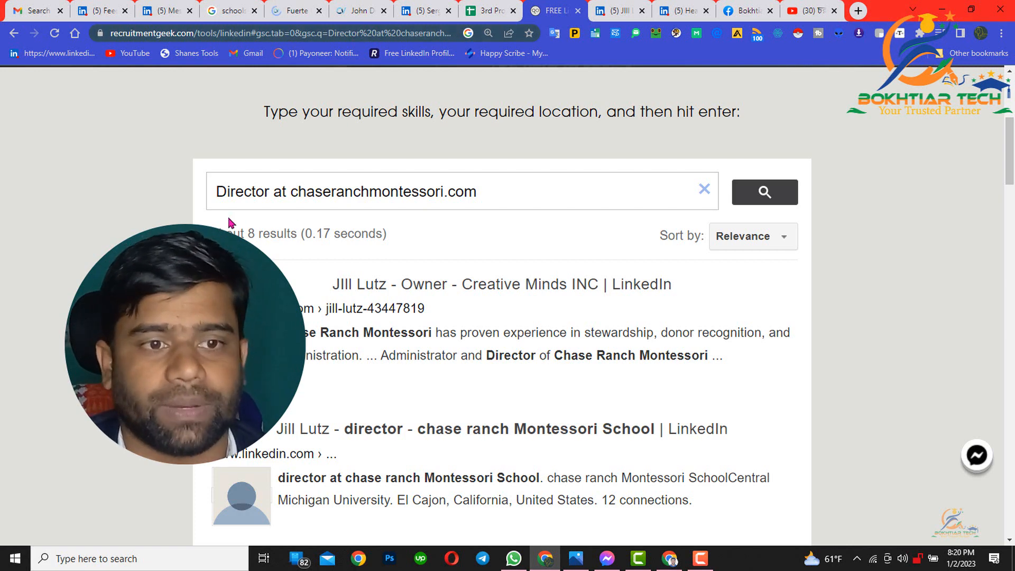
pyautogui.doubleClick(248, 191)
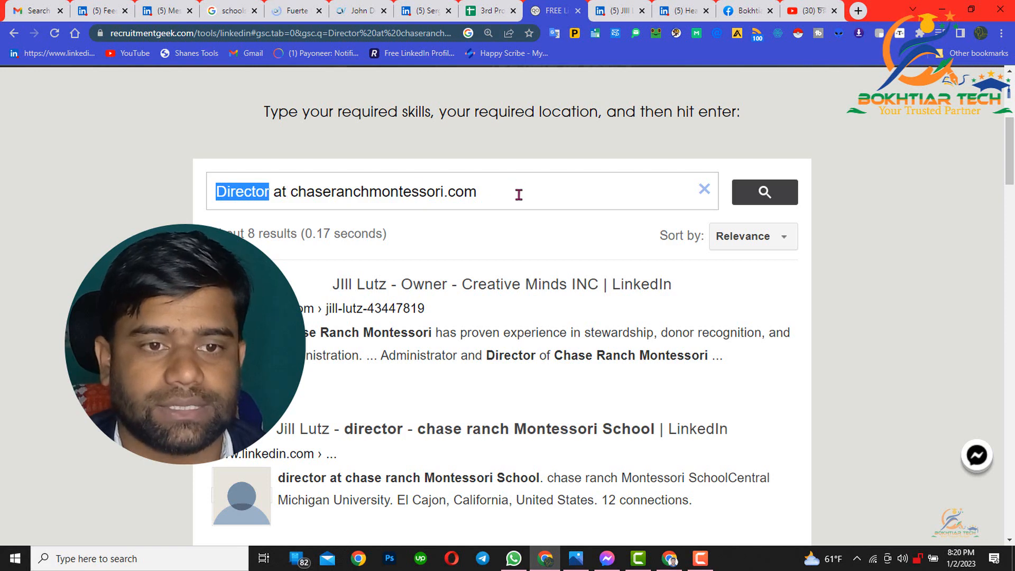
pyautogui.moveTo(518, 195); pyautogui.dragTo(292, 193)
pyautogui.click(274, 190)
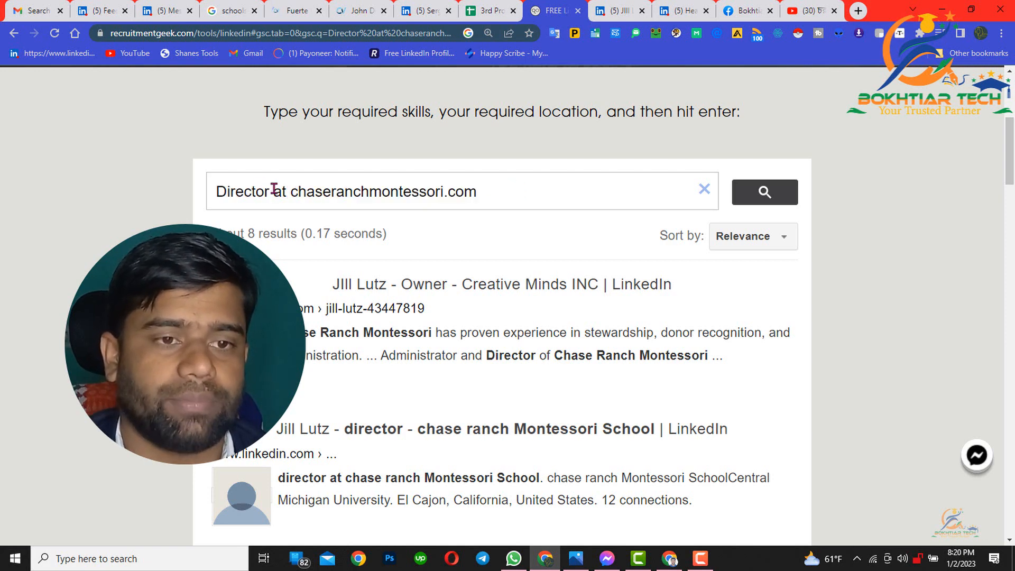
pyautogui.click(225, 15)
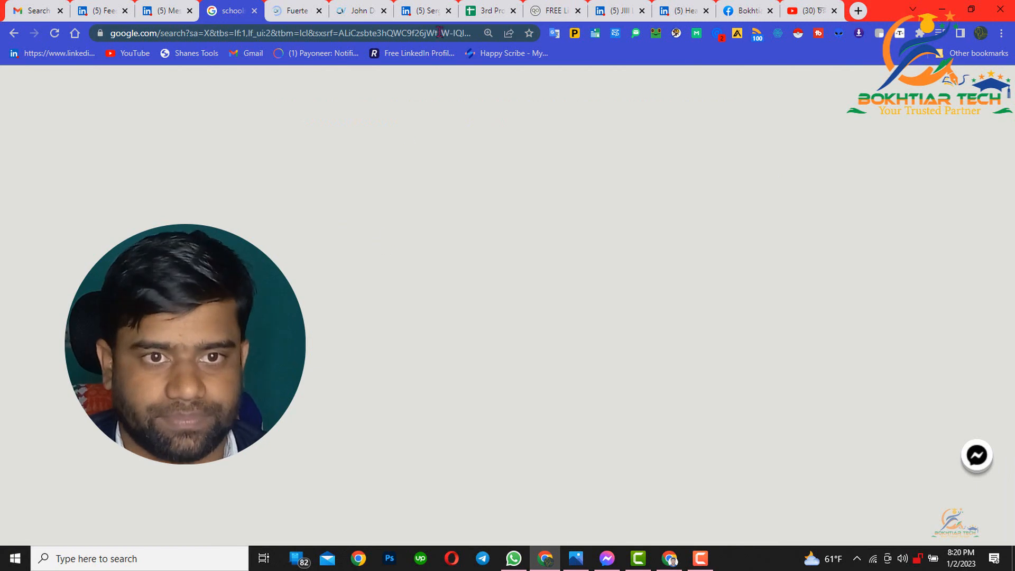
pyautogui.click(485, 10)
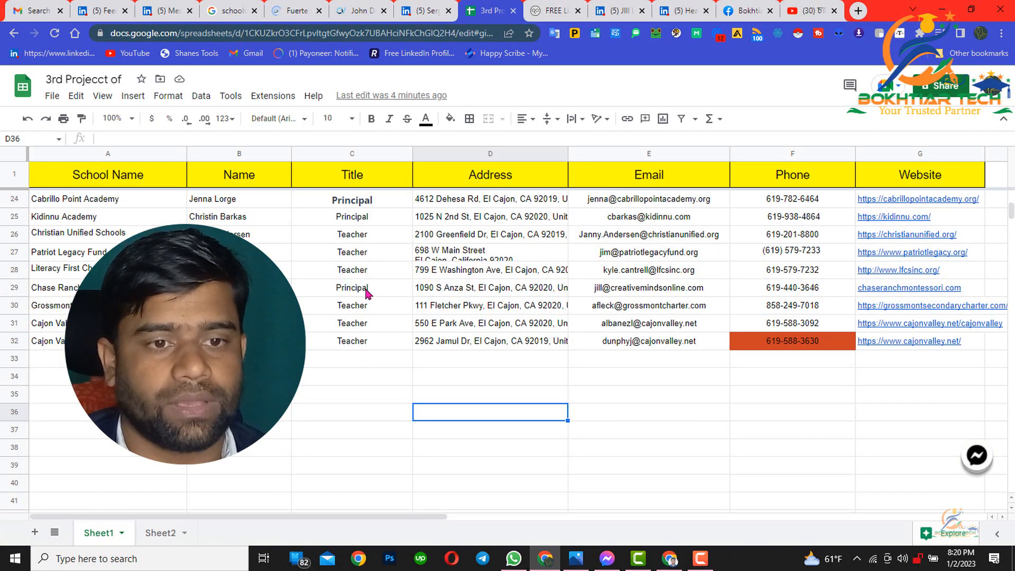
pyautogui.click(367, 293)
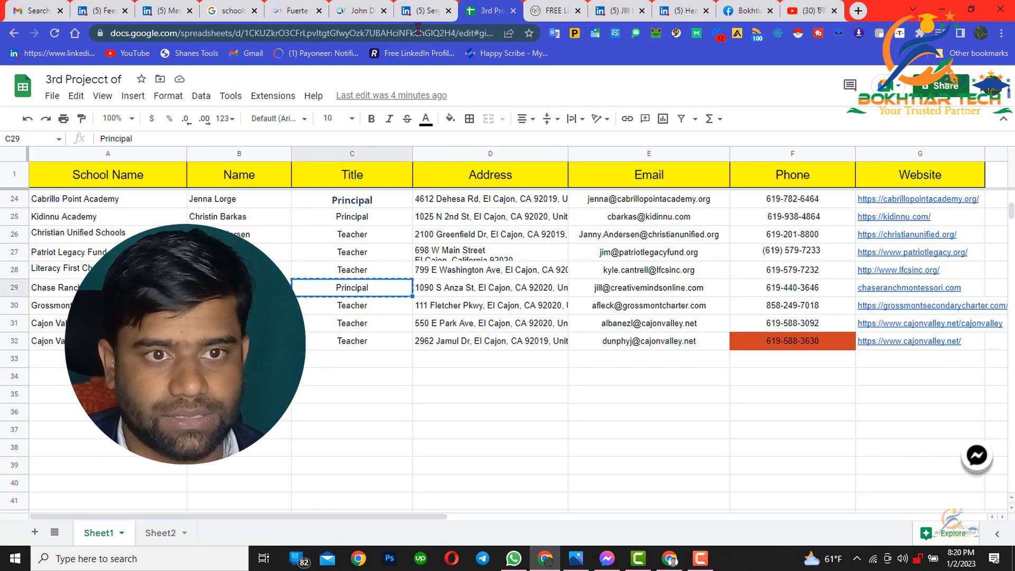
pyautogui.click(546, 10)
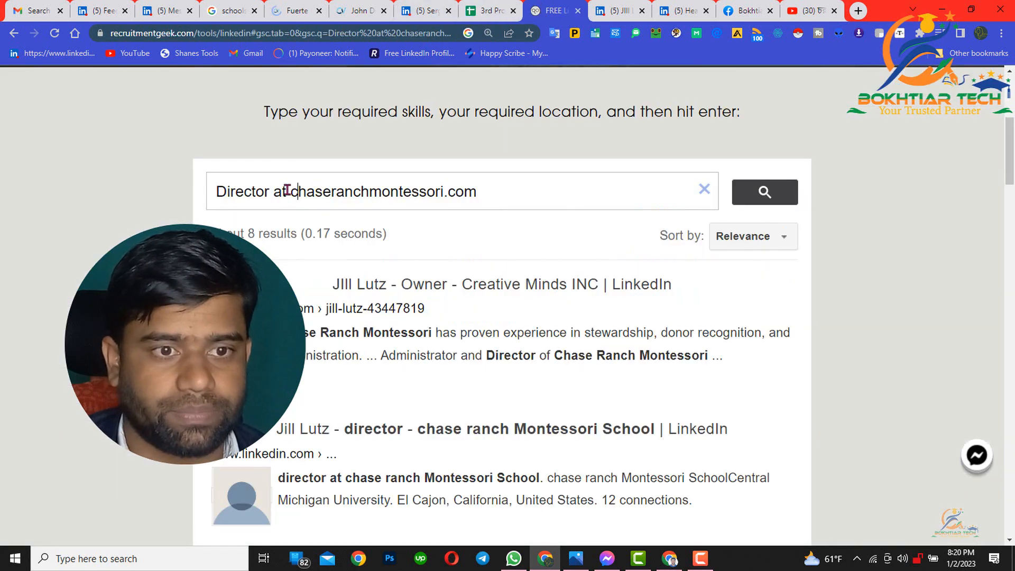
pyautogui.moveTo(271, 193); pyautogui.dragTo(214, 195)
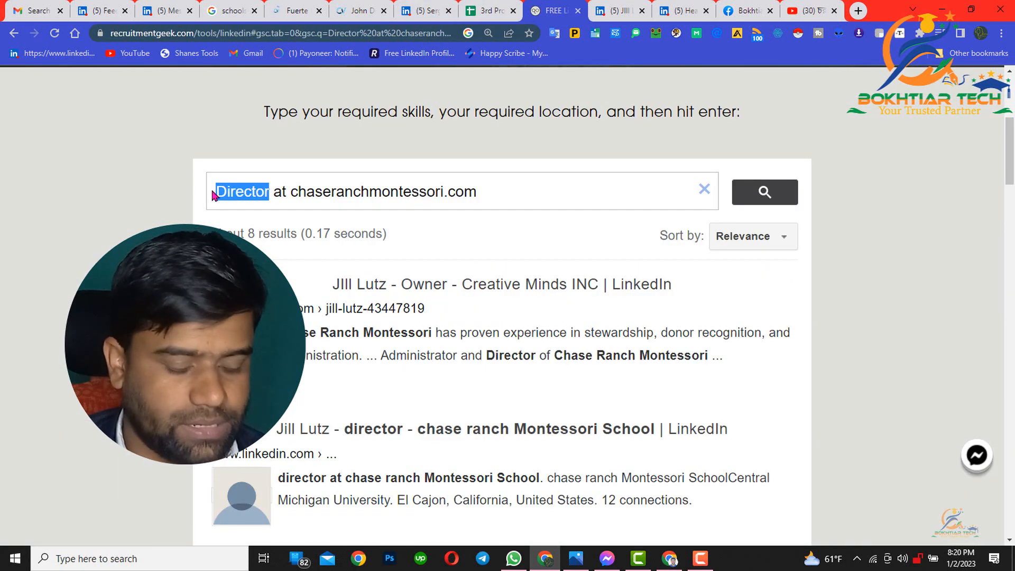
pyautogui.hotkey('ctrl', 'v')
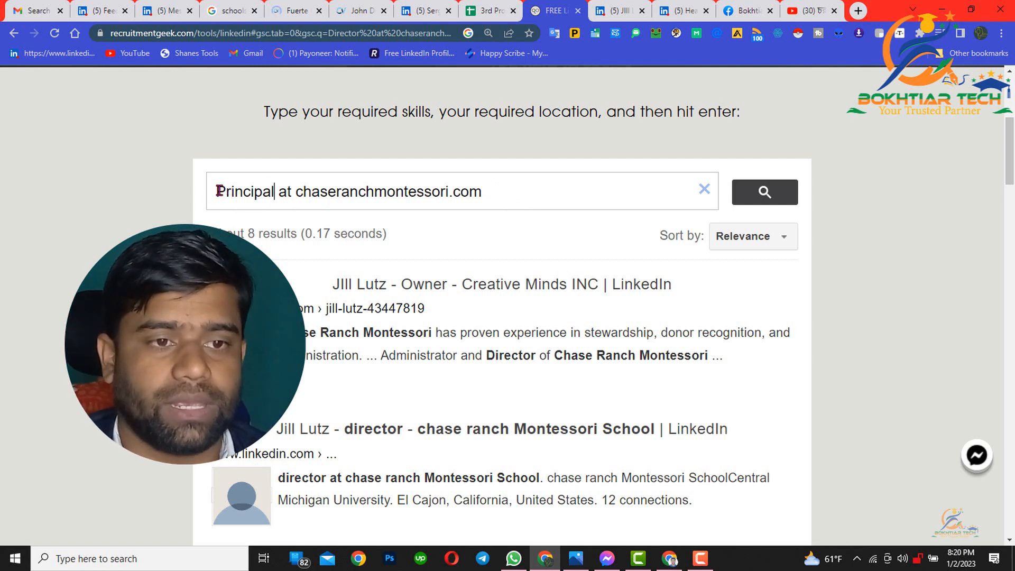
pyautogui.moveTo(219, 191); pyautogui.dragTo(274, 192)
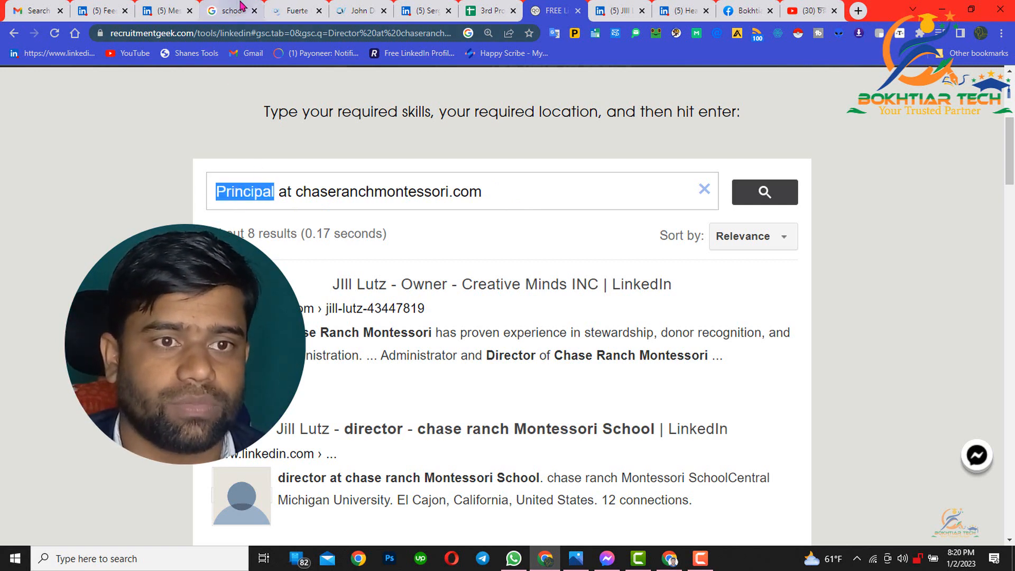
# Replace the query's domain with cajonvalley.net copied from the Fuerte site's address, and search RecruitmentGeek for "Principal at cajonvalley.net".
pyautogui.click(294, 10)
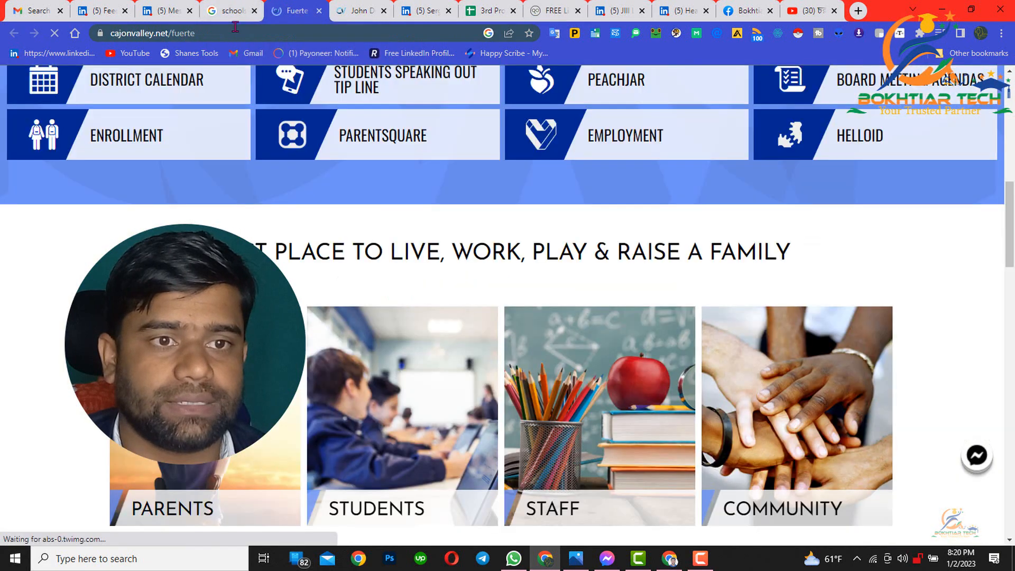
pyautogui.moveTo(165, 33); pyautogui.dragTo(217, 34)
pyautogui.click(152, 35)
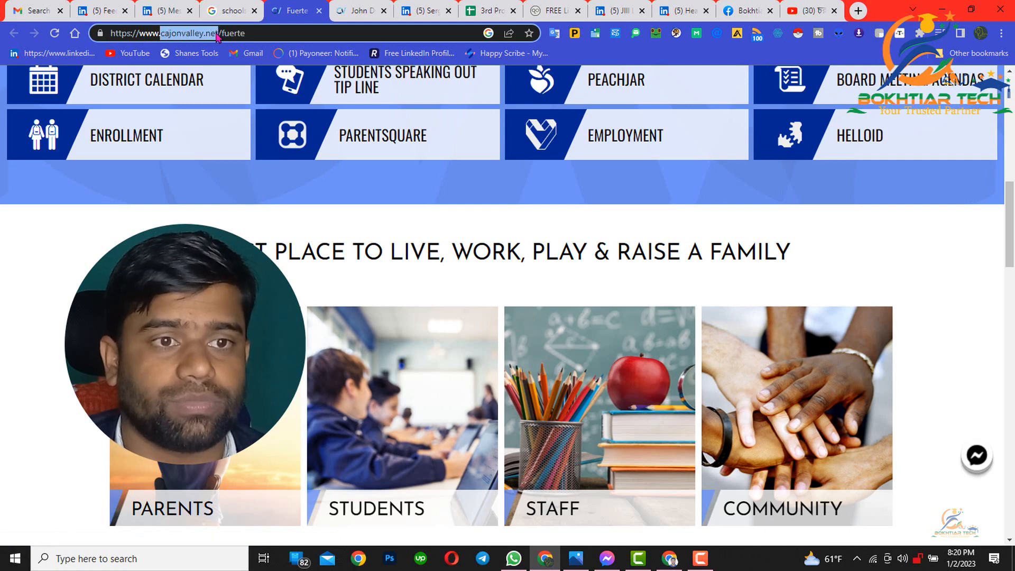
pyautogui.rightClick(216, 33)
pyautogui.click(249, 104)
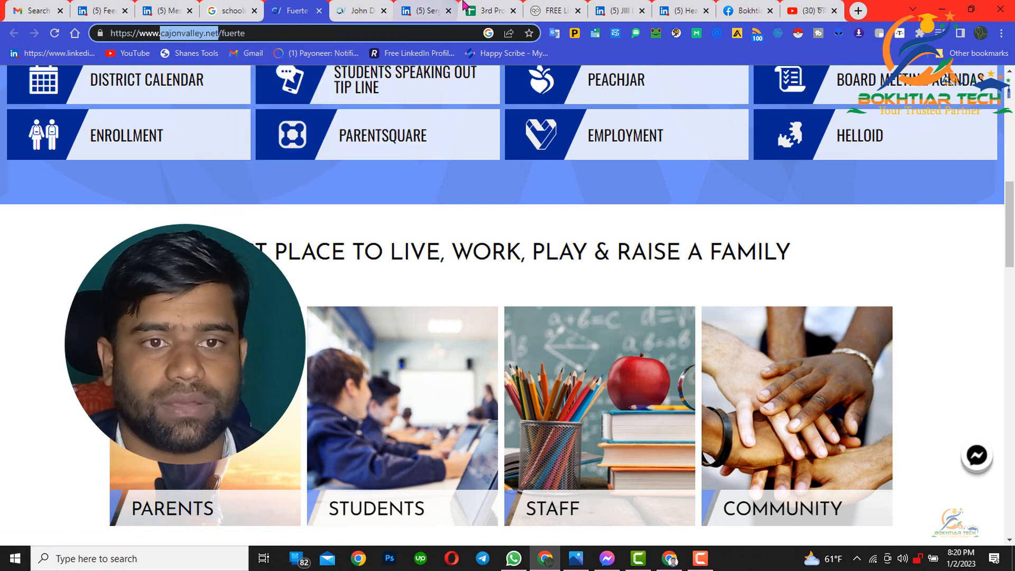
pyautogui.click(551, 10)
pyautogui.moveTo(506, 191); pyautogui.dragTo(297, 189)
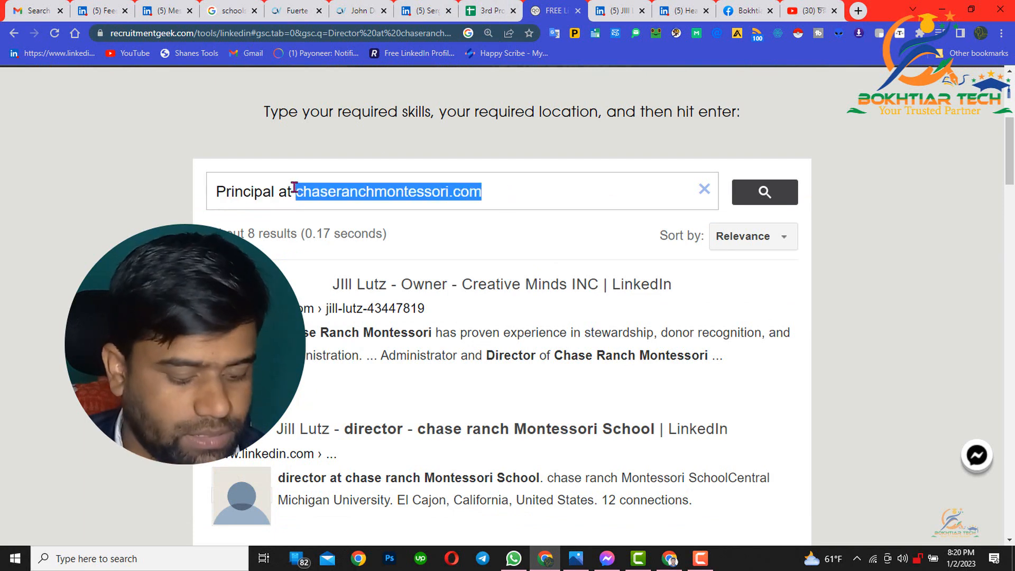
pyautogui.hotkey('ctrl', 'v')
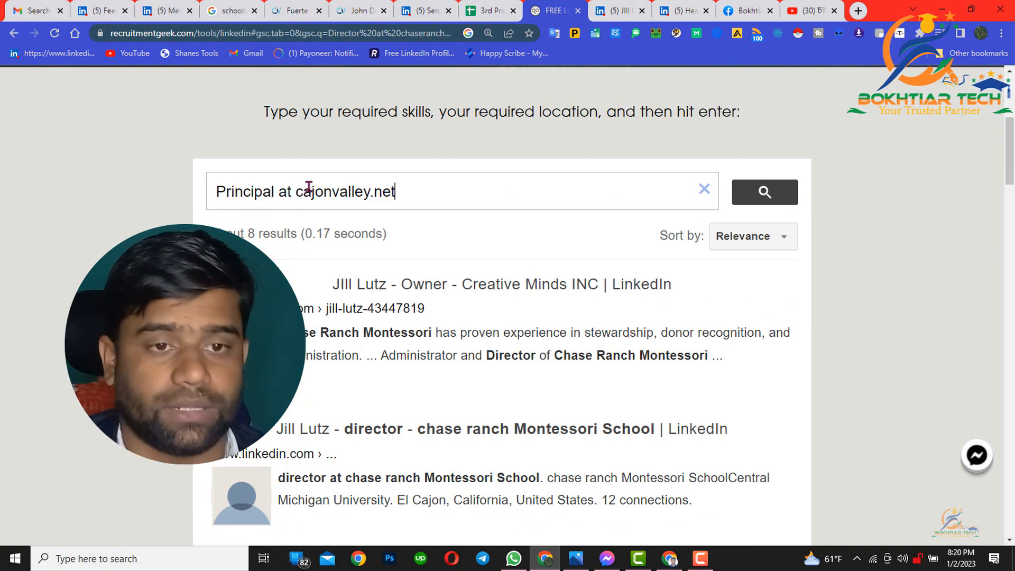
pyautogui.click(750, 199)
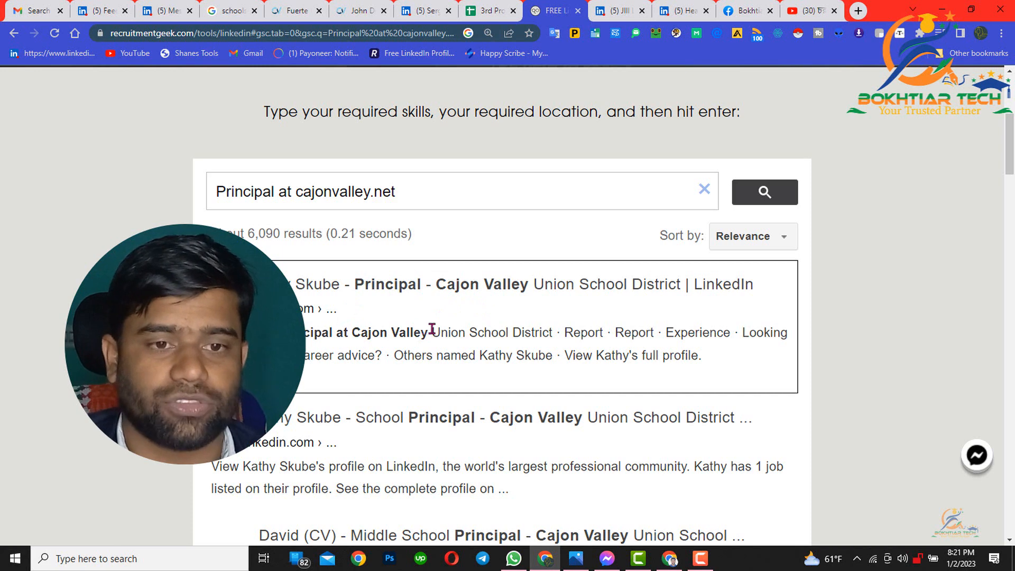
# Open the first principal search result's LinkedIn profile in a new tab and switch to it.
pyautogui.middleClick(451, 288)
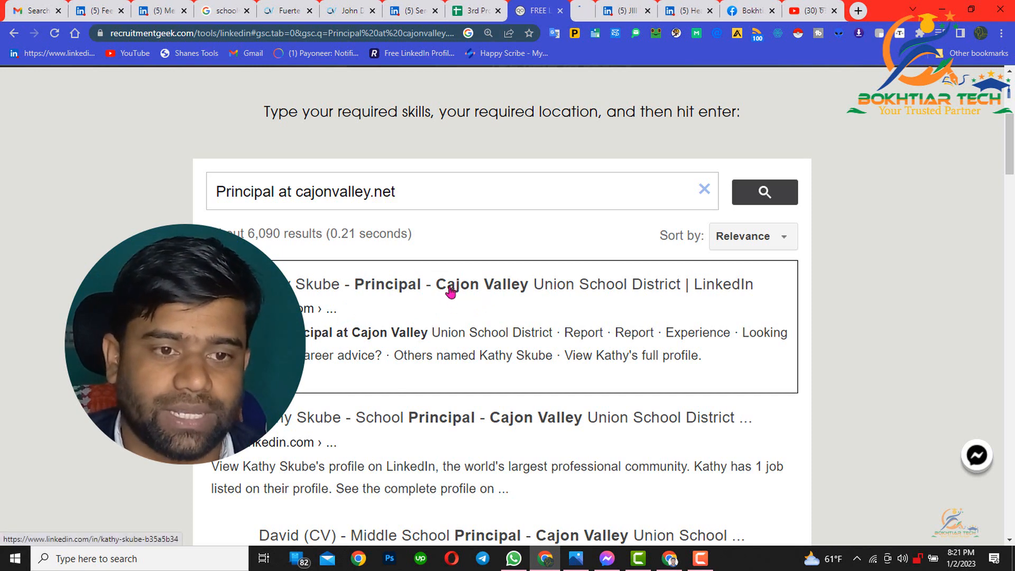
pyautogui.click(576, 10)
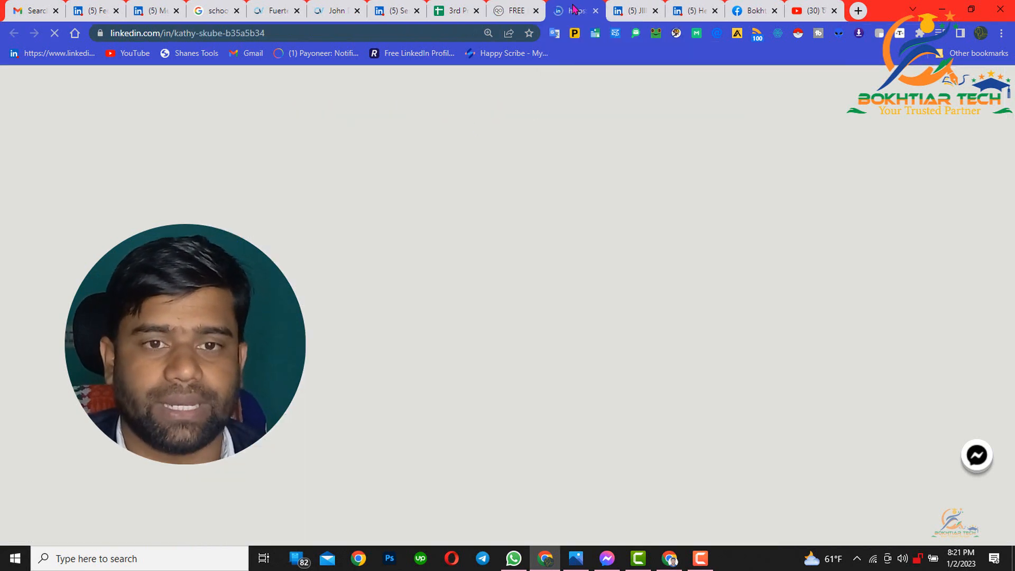